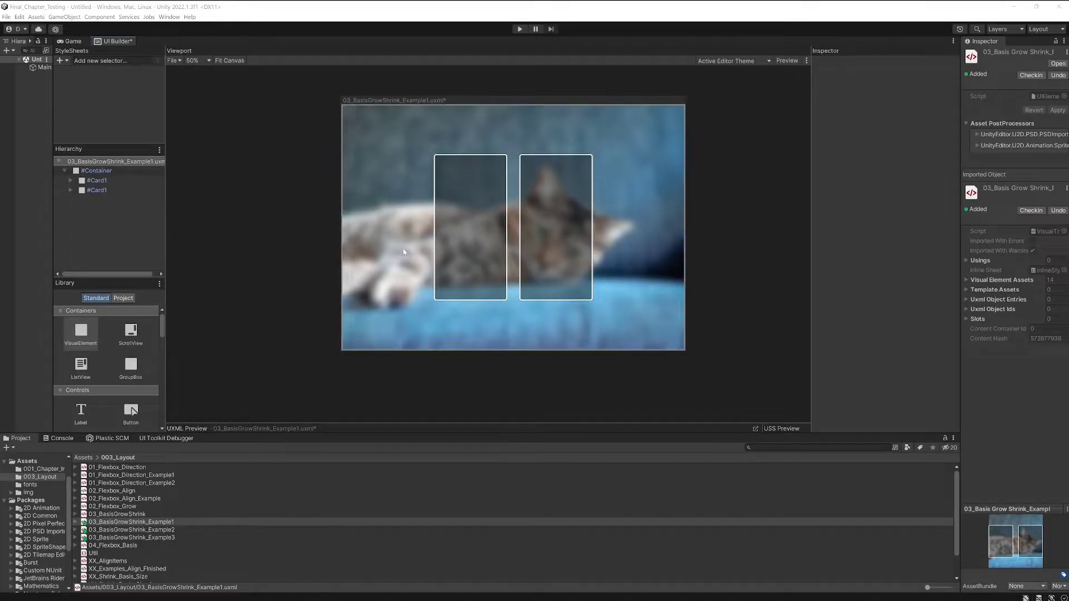
Compare the flex, size and margin settings of the two #Card1 elements in the layout.
click(468, 233)
click(549, 232)
click(485, 232)
click(548, 236)
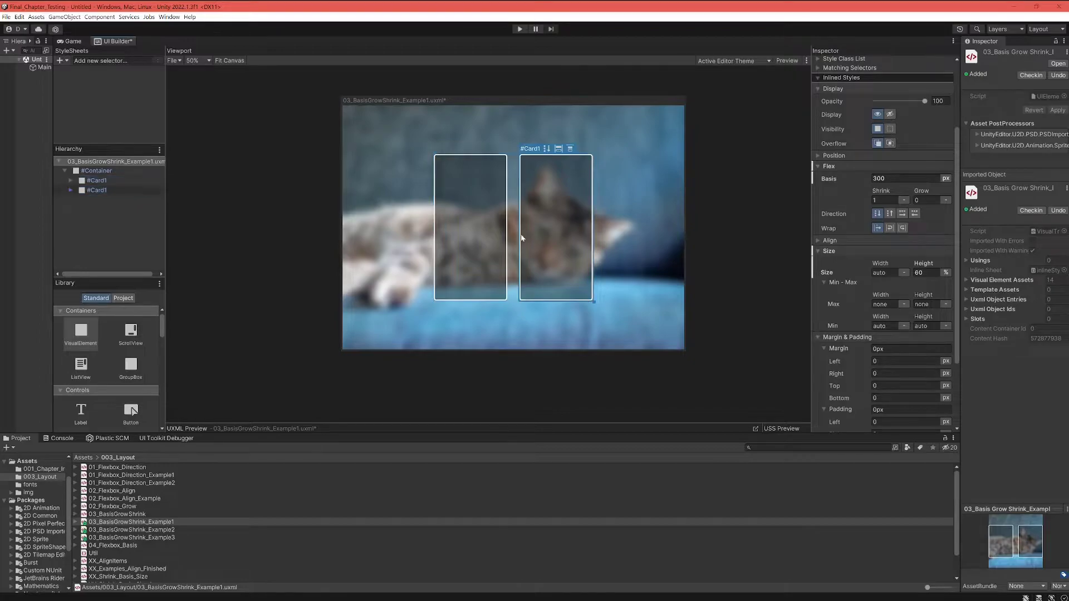
click(469, 236)
click(549, 232)
click(468, 236)
click(557, 233)
click(479, 230)
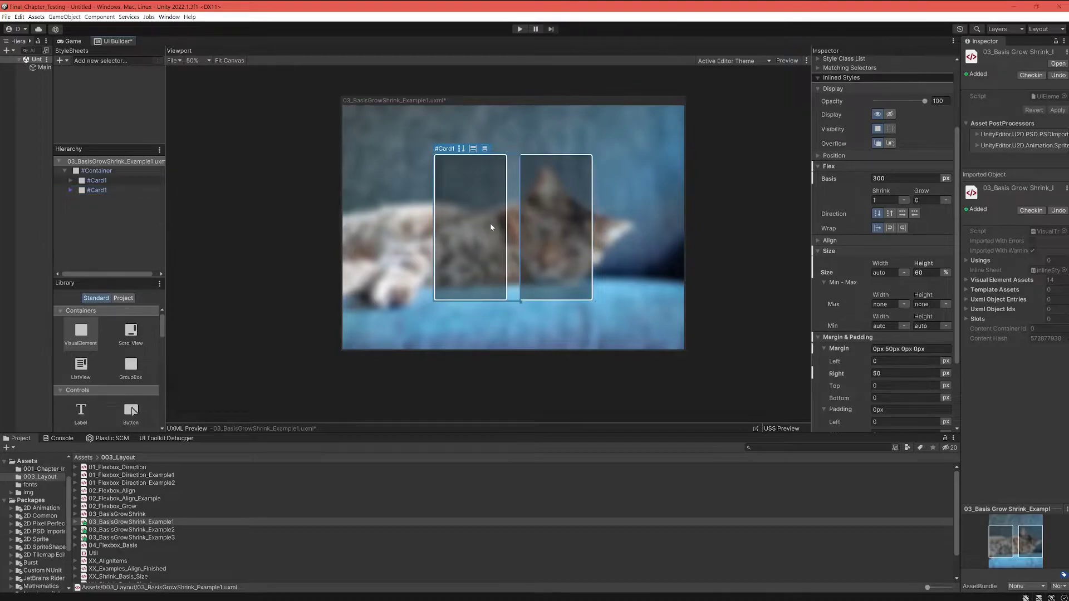
click(537, 225)
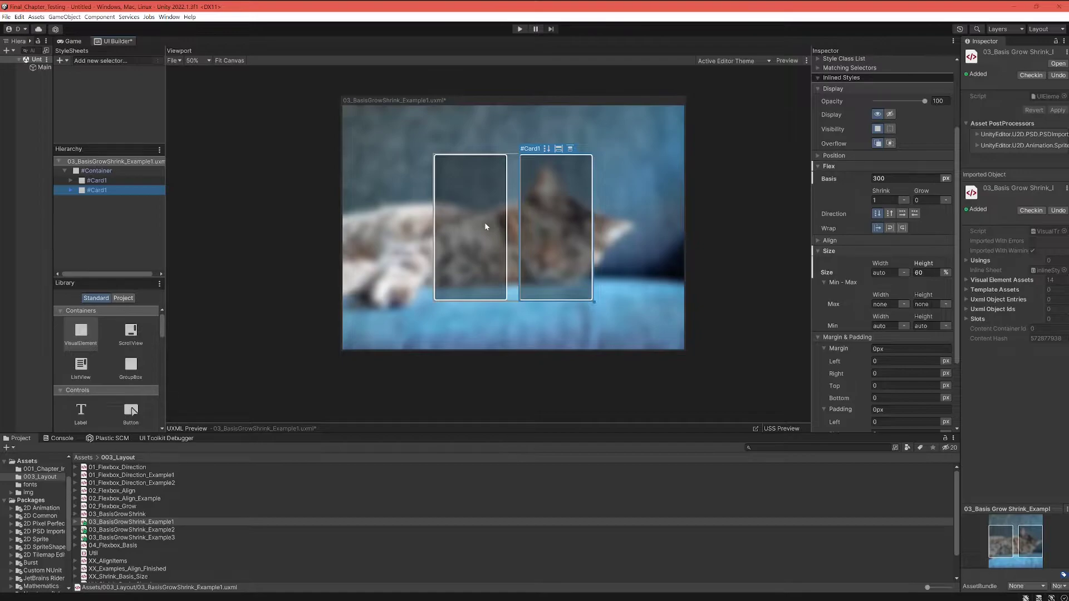
click(469, 225)
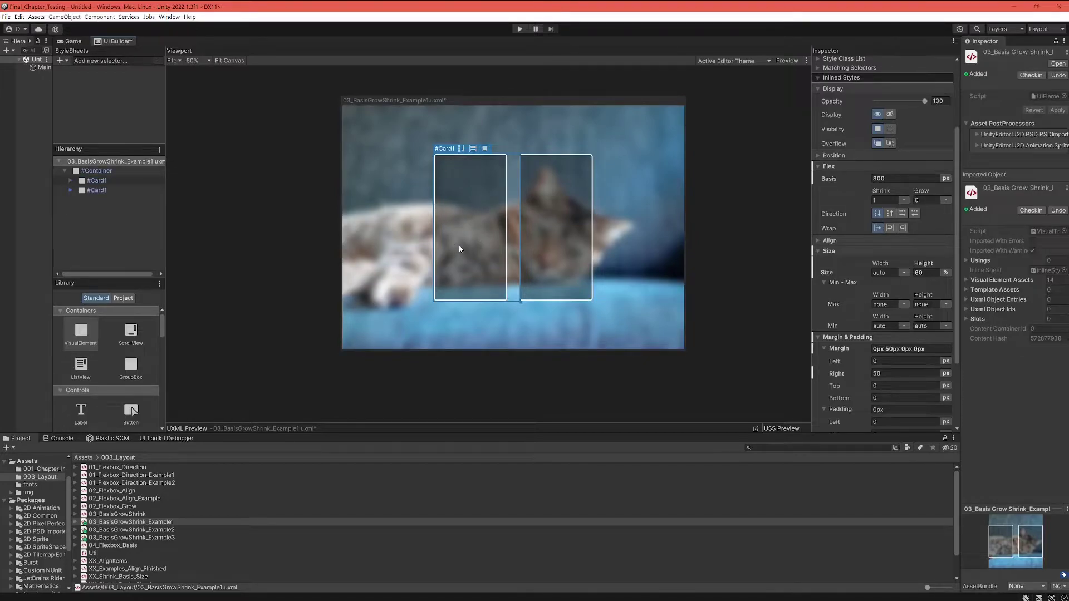
Turn on display for the #Content element of the first card and make its #footer visible.
click(70, 180)
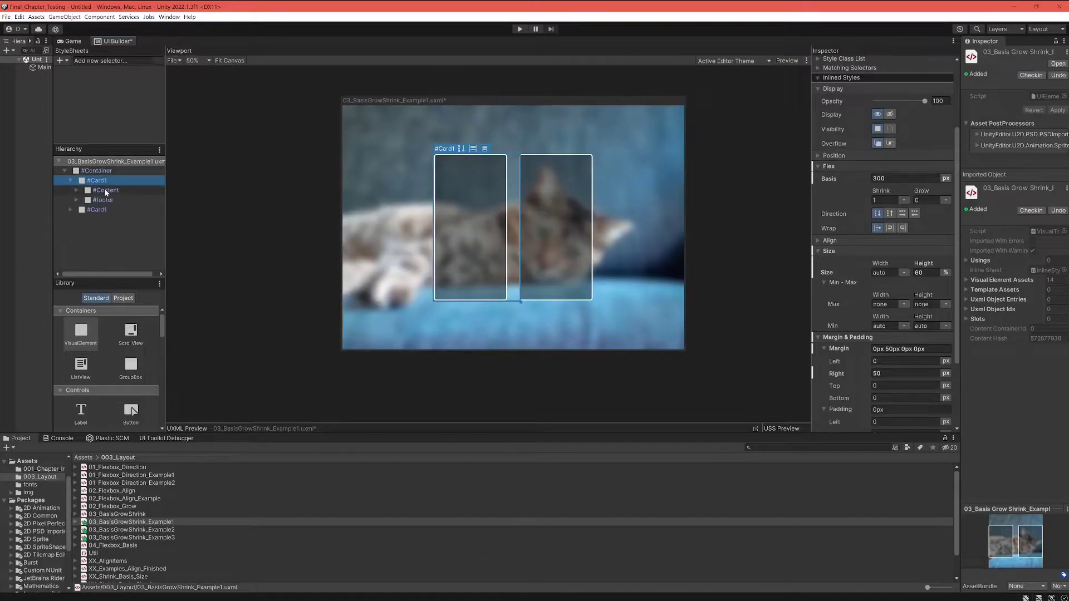
click(106, 191)
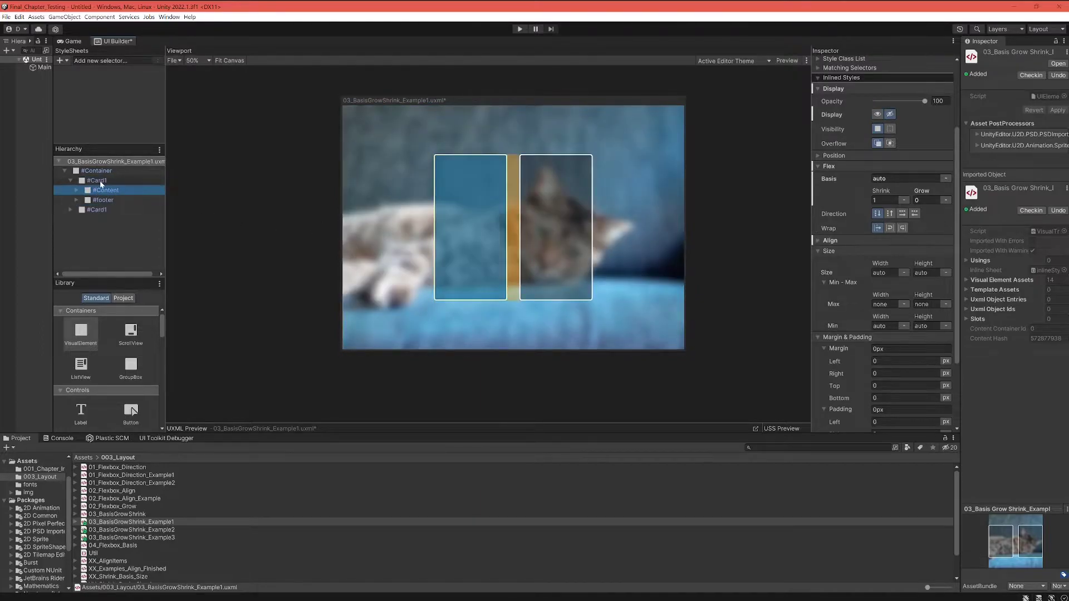
click(877, 114)
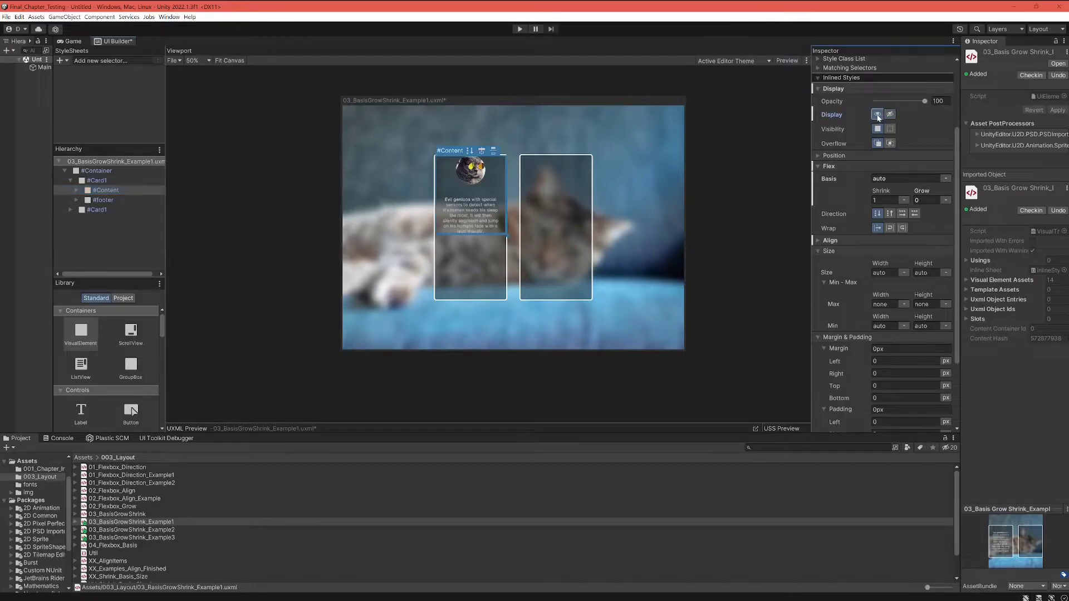
click(468, 178)
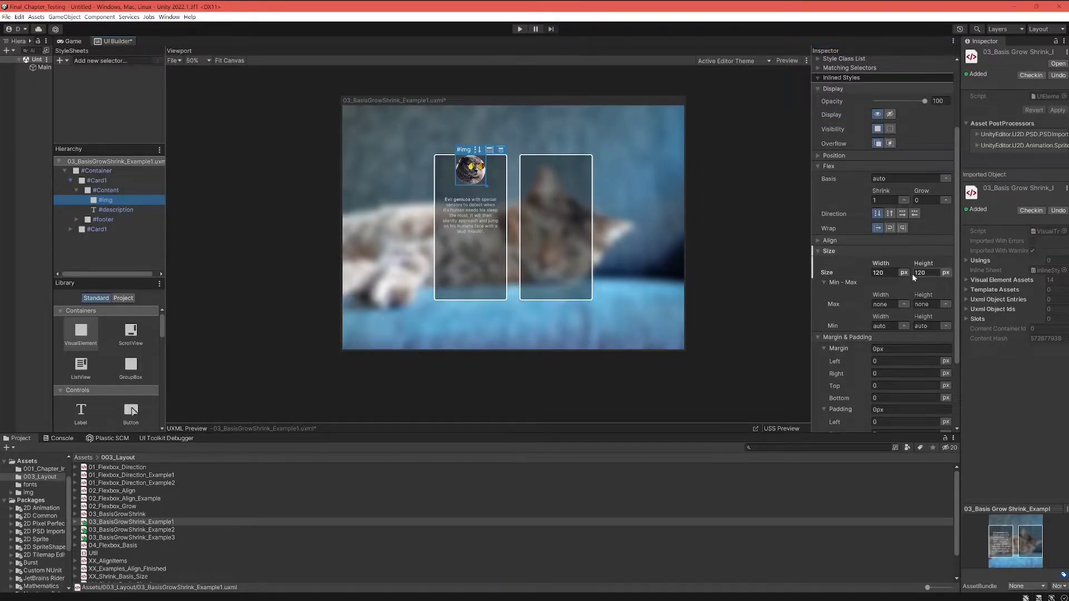
click(125, 189)
click(467, 180)
click(467, 224)
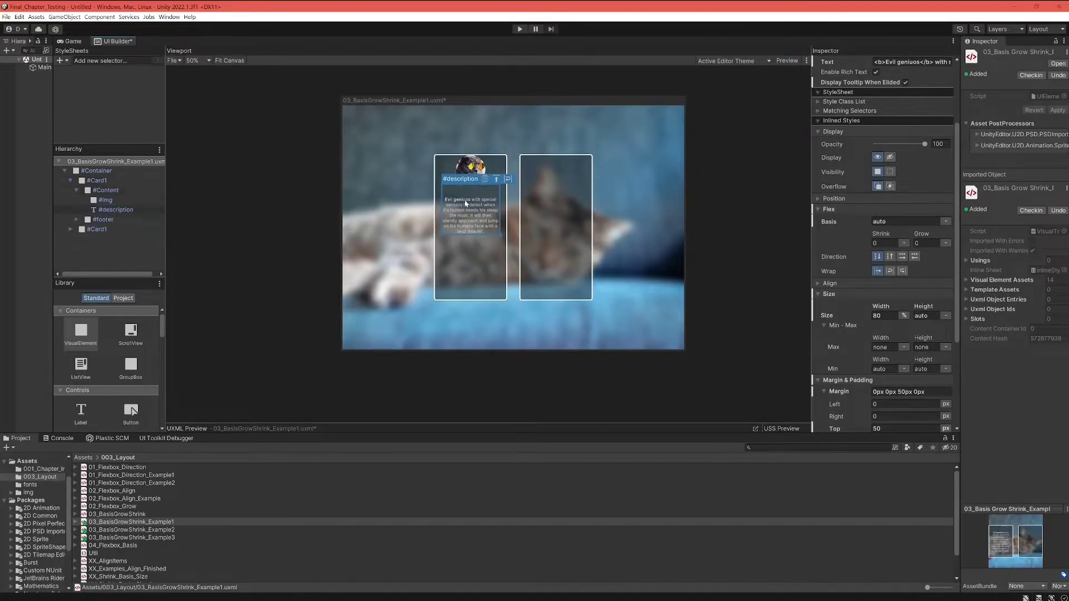
click(102, 219)
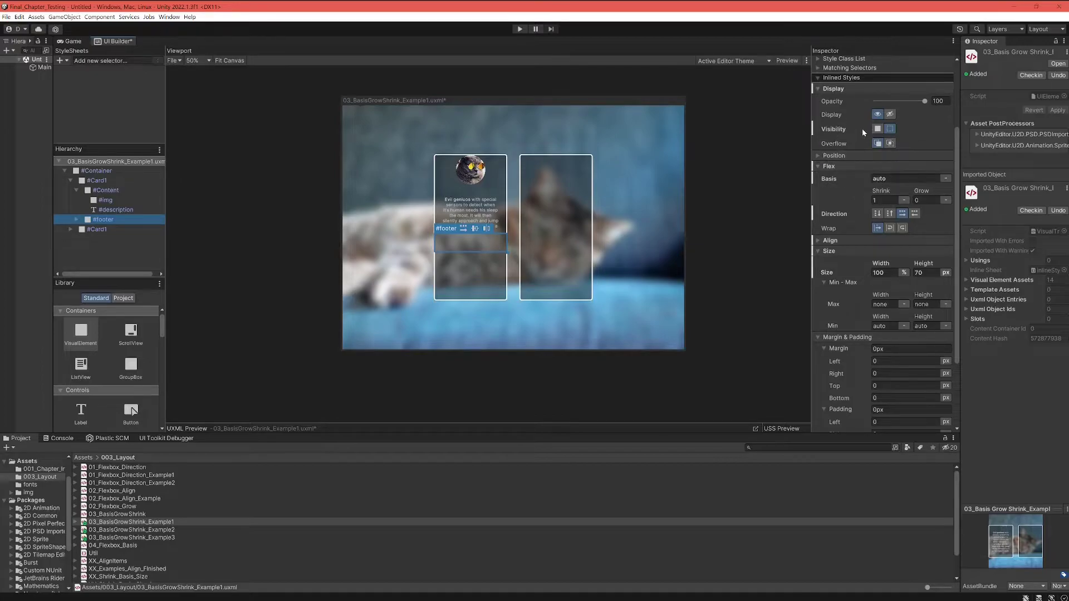
click(877, 129)
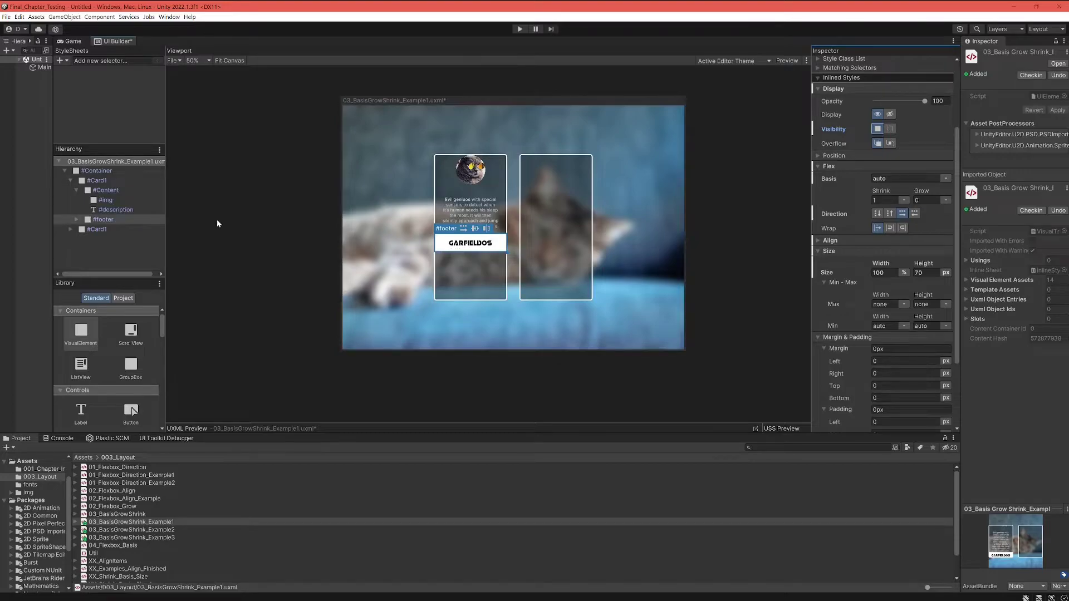
Make the #Content and #footer elements of the second card visible.
click(71, 228)
click(78, 240)
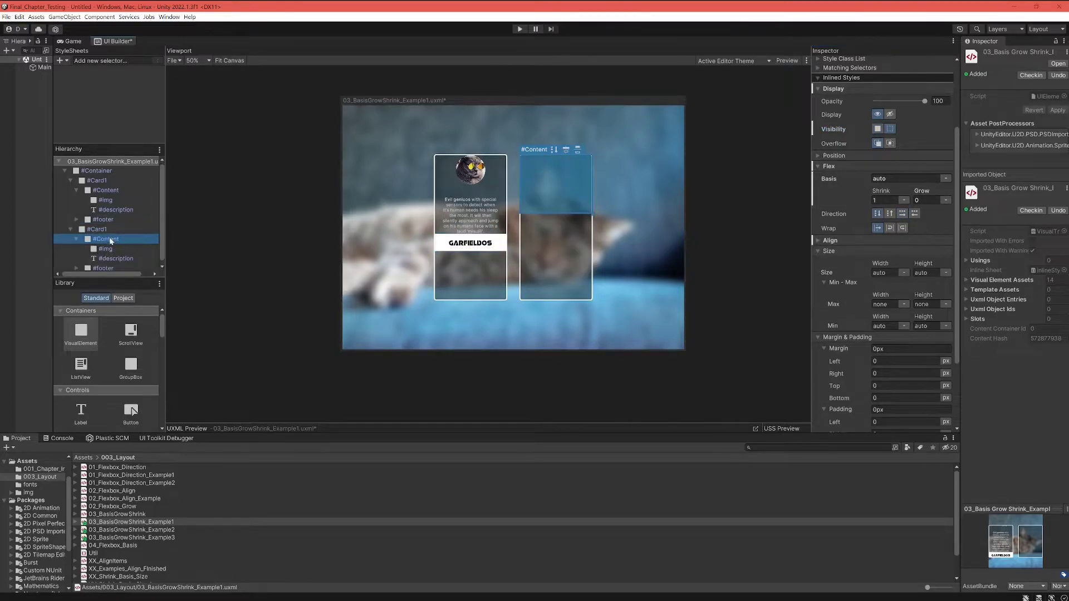
click(878, 129)
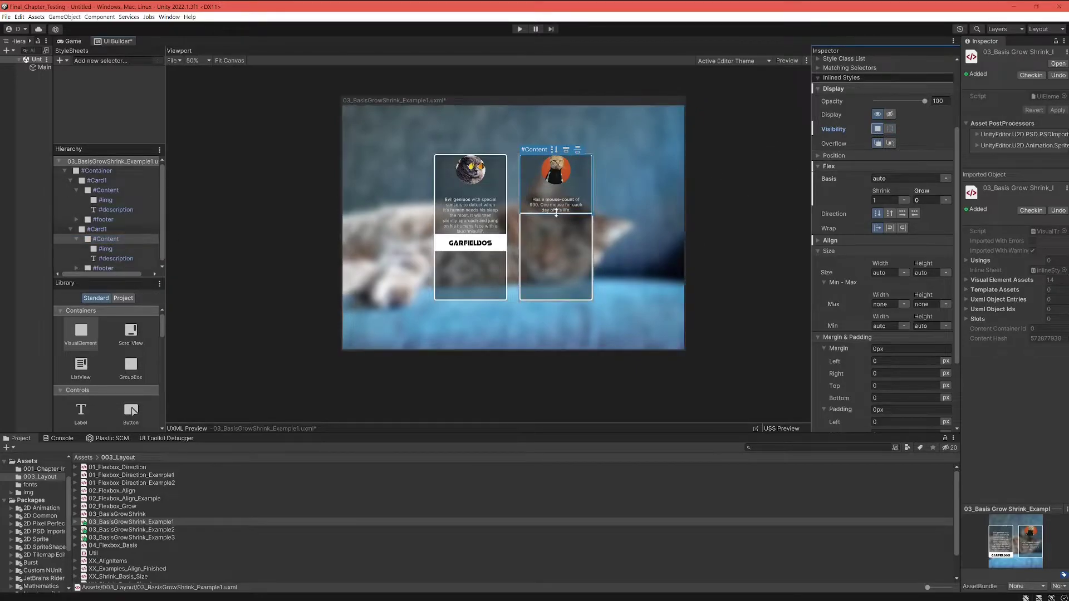
click(104, 268)
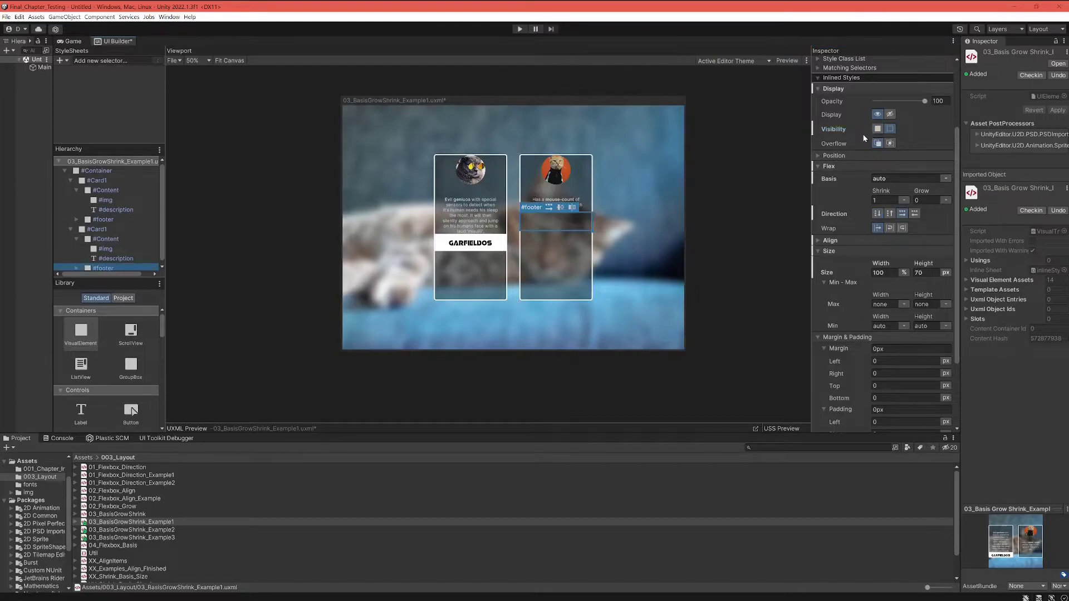
click(877, 129)
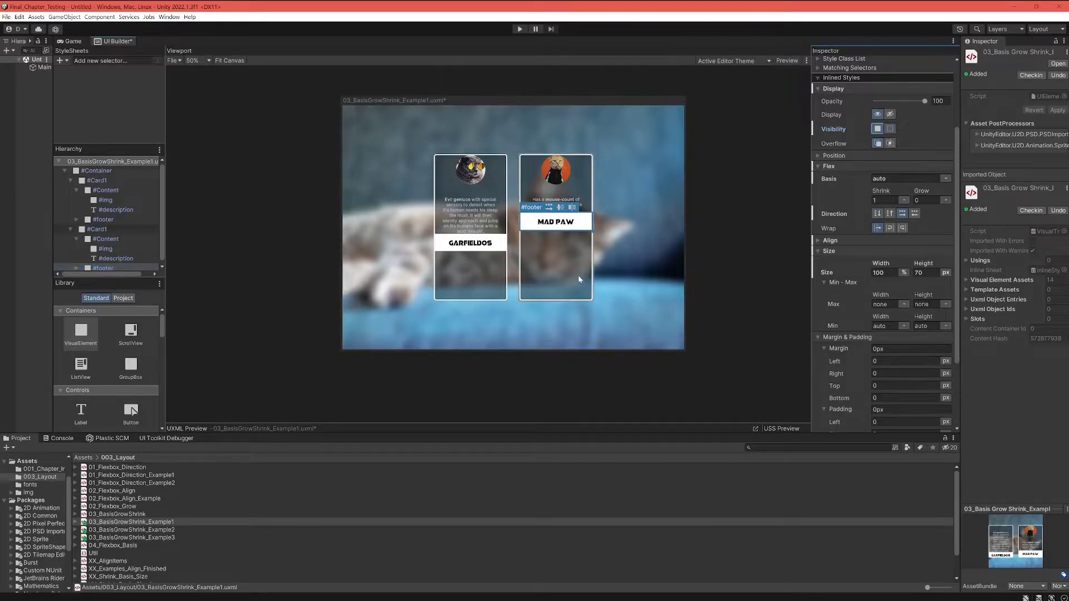
Examine the flex and size settings of the #Container, the first card, and that card's #Content and #footer.
click(613, 260)
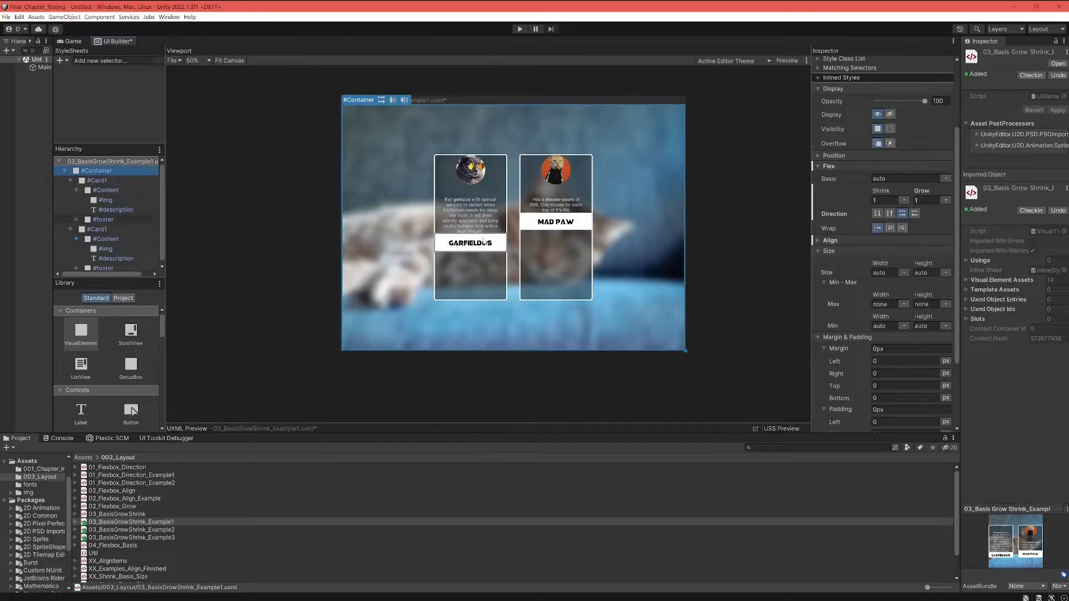
click(451, 272)
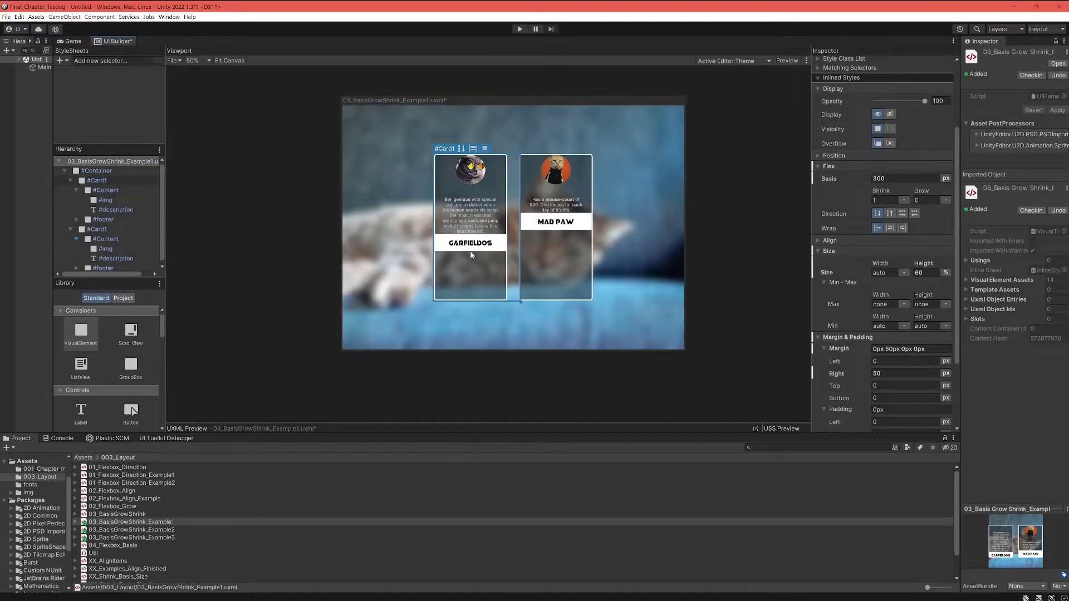
click(426, 242)
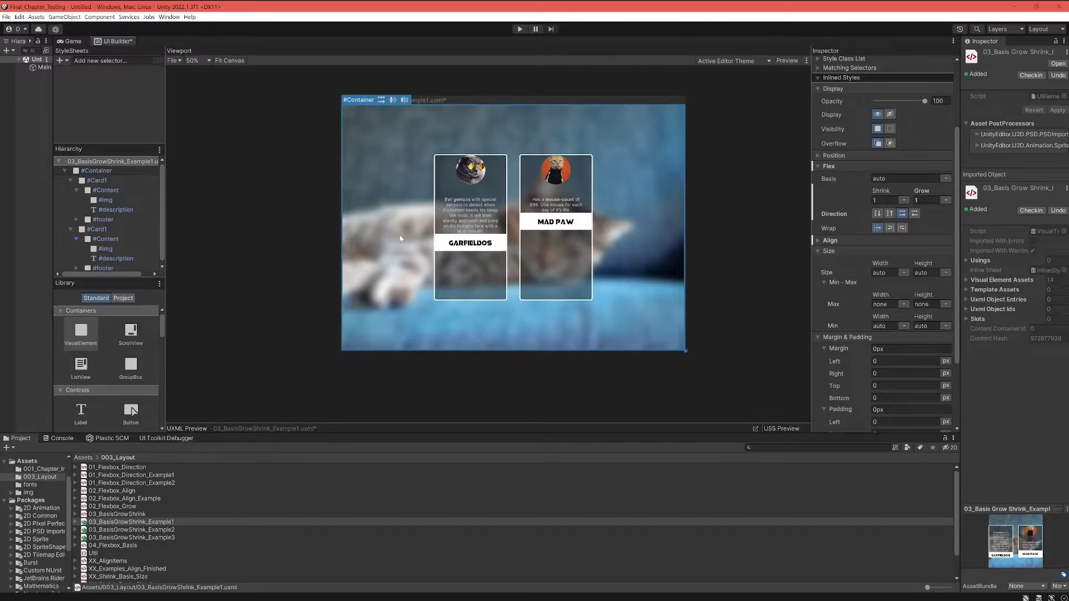
click(415, 244)
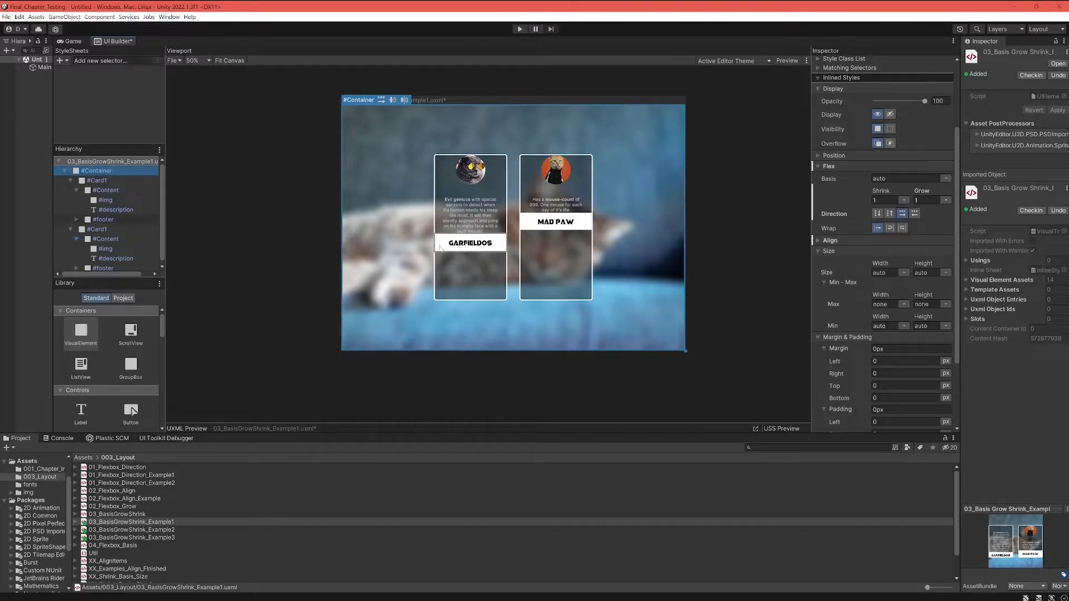
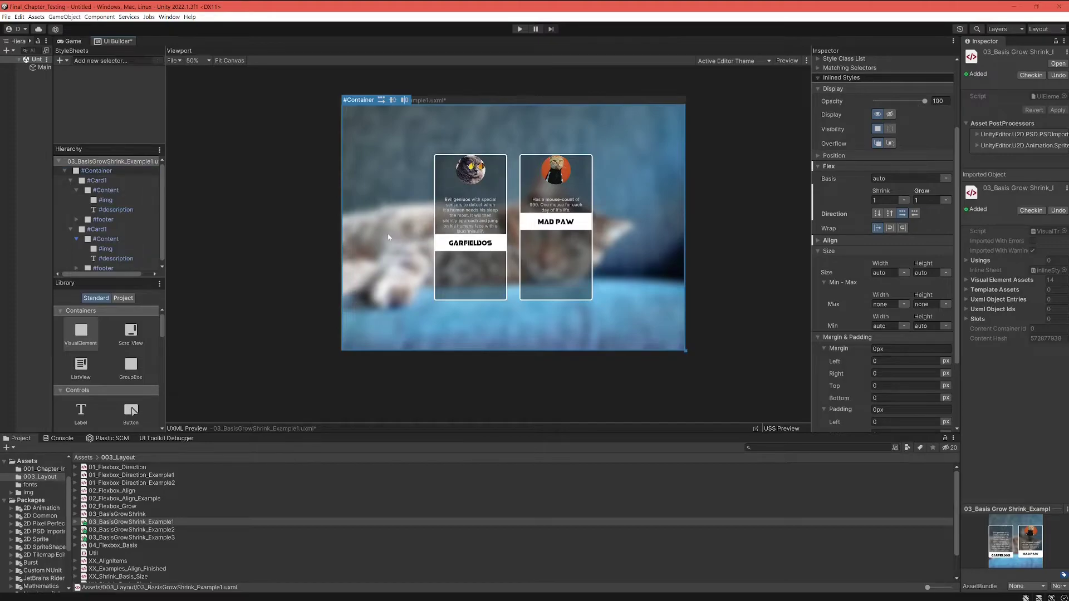
click(458, 186)
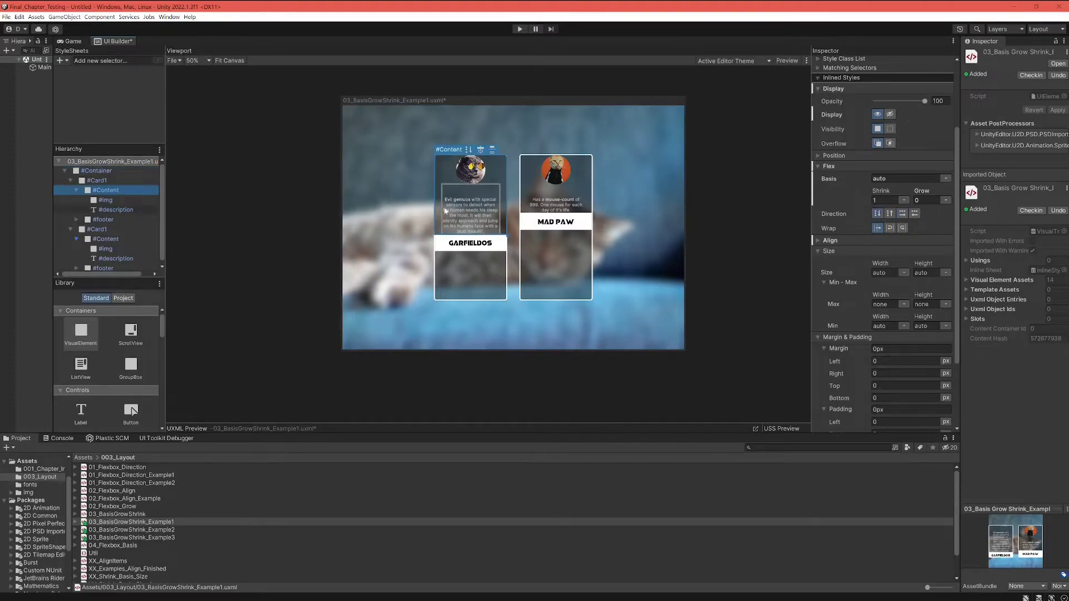
click(443, 246)
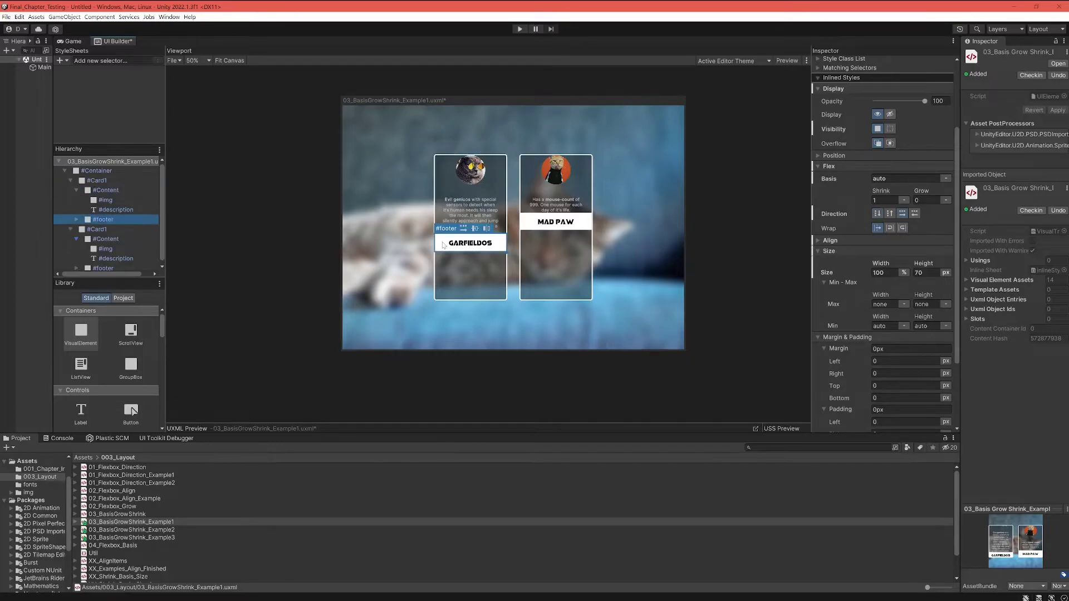
click(443, 183)
click(439, 203)
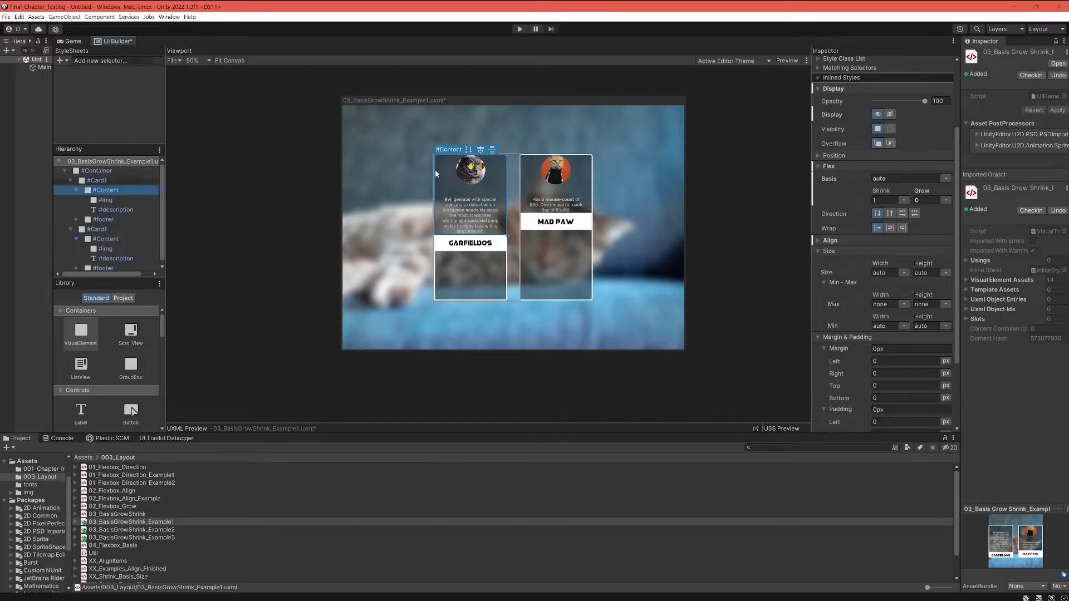
click(439, 195)
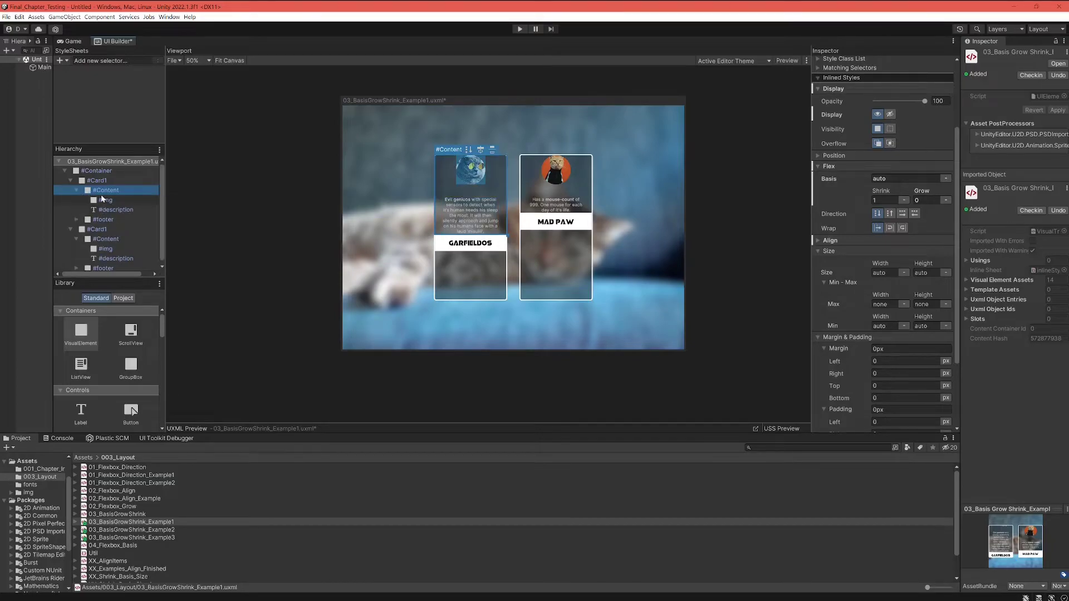
Set the flex Grow value of the first card's #Content element to 1.
click(77, 190)
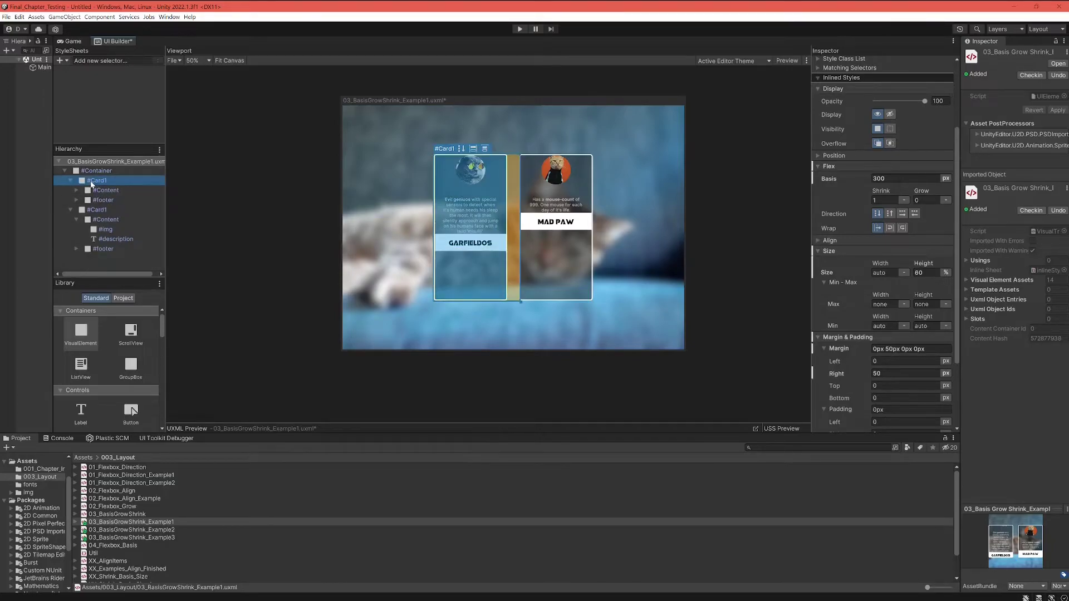
click(94, 181)
click(71, 210)
click(102, 191)
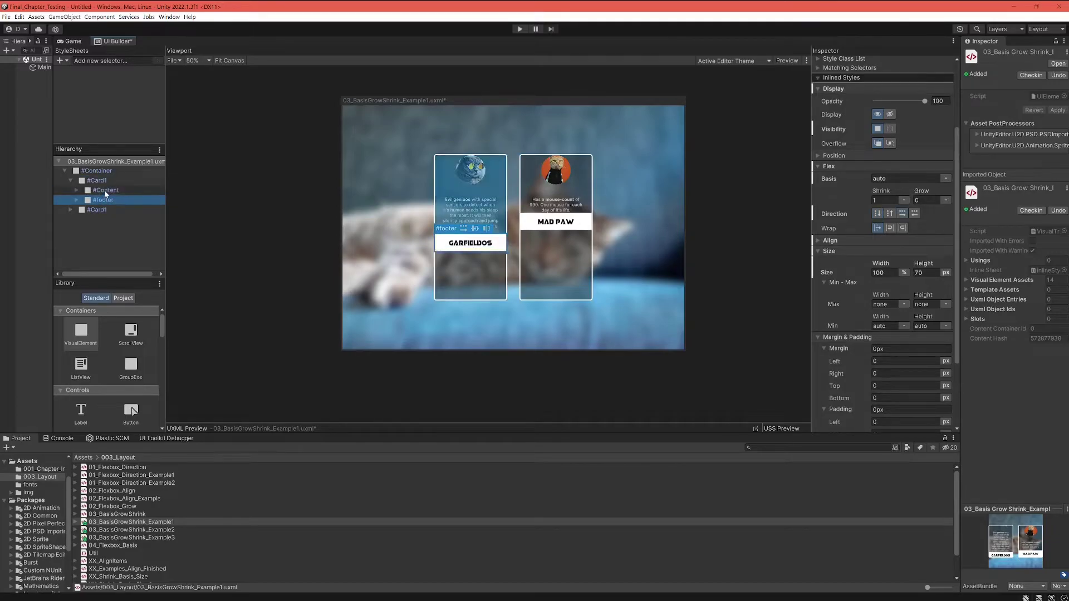
click(923, 202)
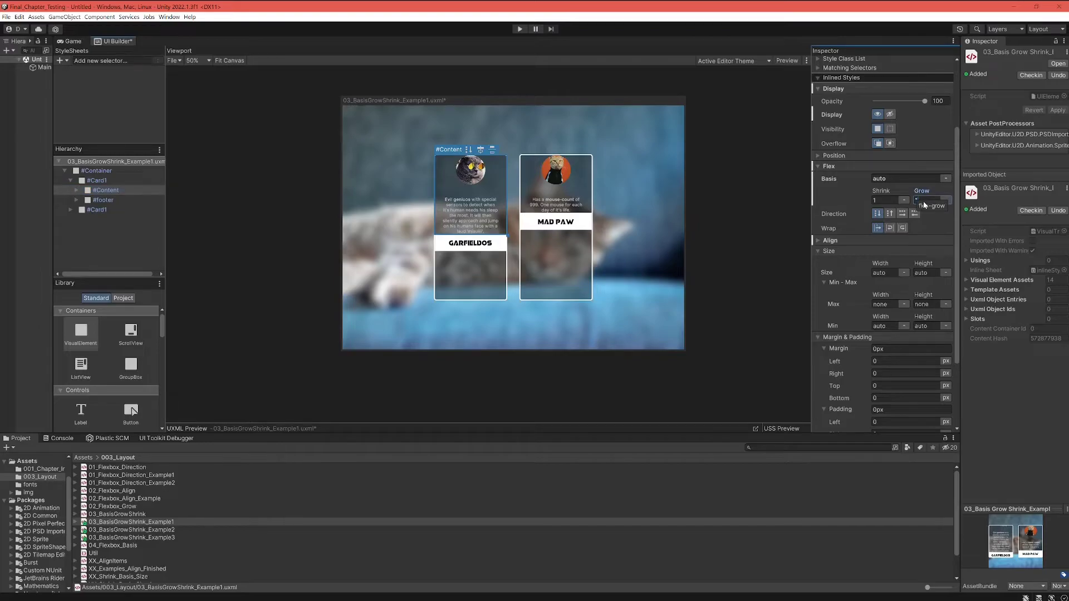
text(1)
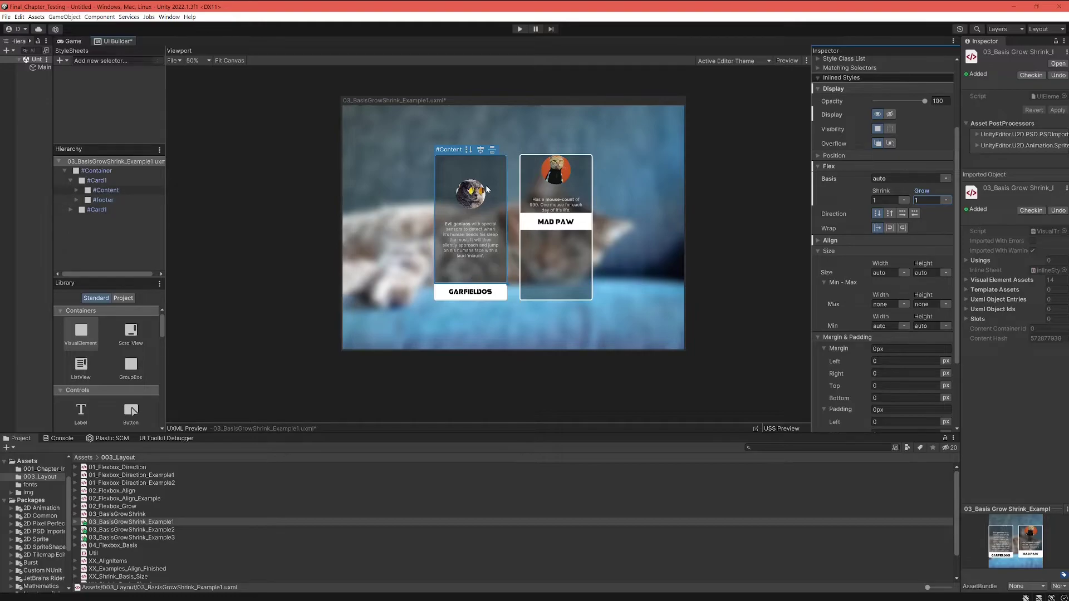
Examine how the first card's #Content and #footer share the card height, comparing their Grow and size settings.
click(432, 297)
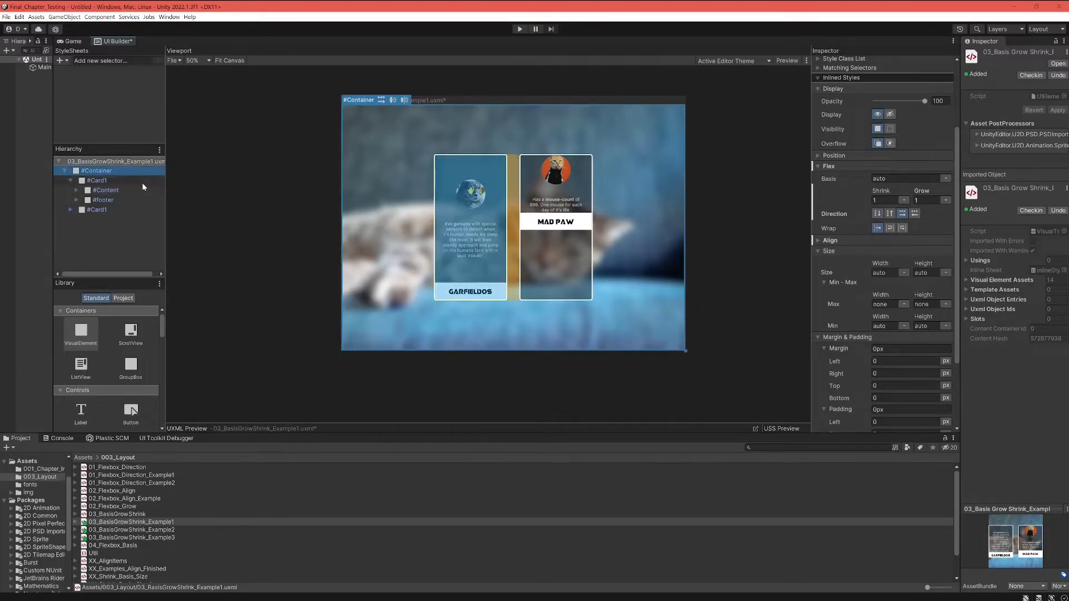
click(122, 190)
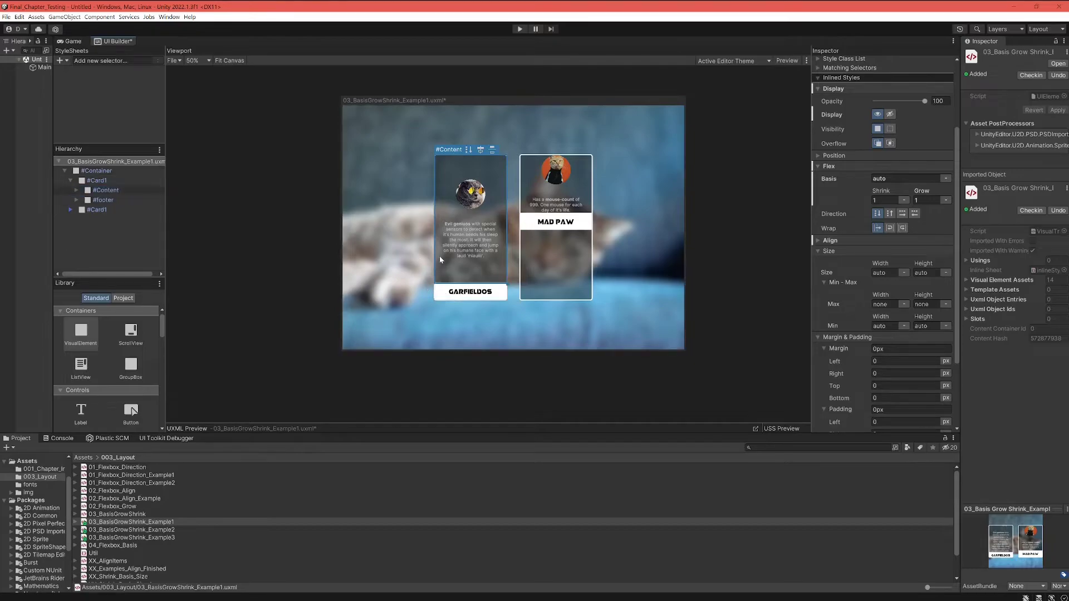
click(445, 296)
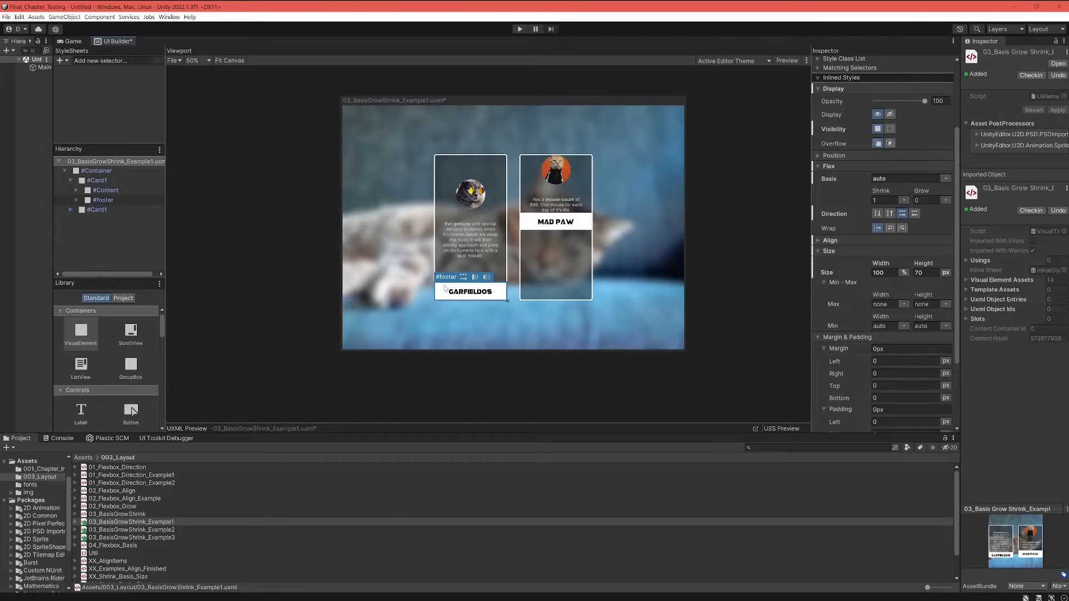
click(446, 290)
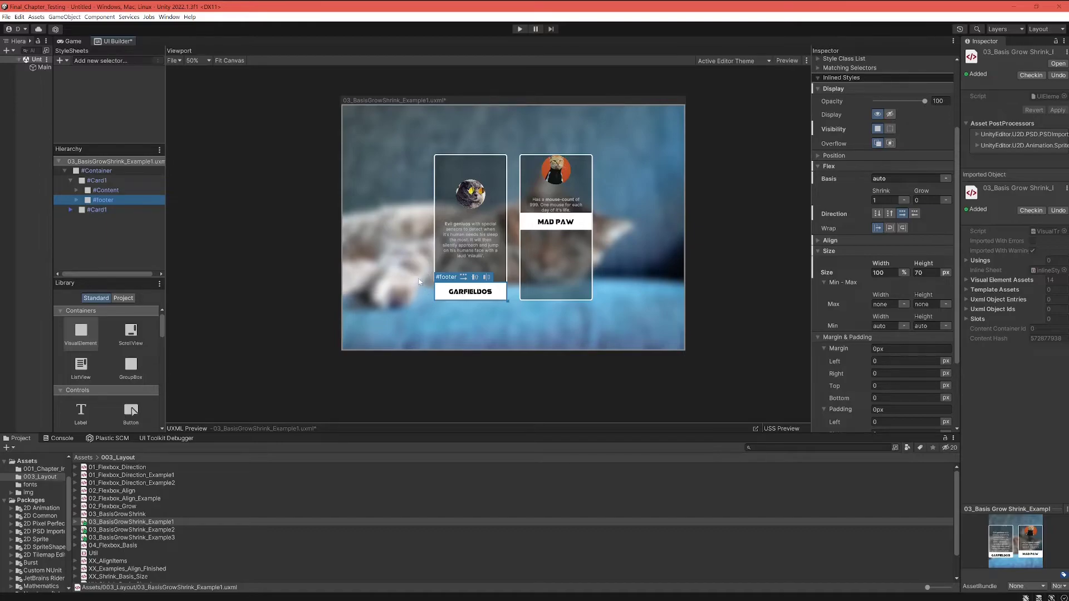
click(445, 263)
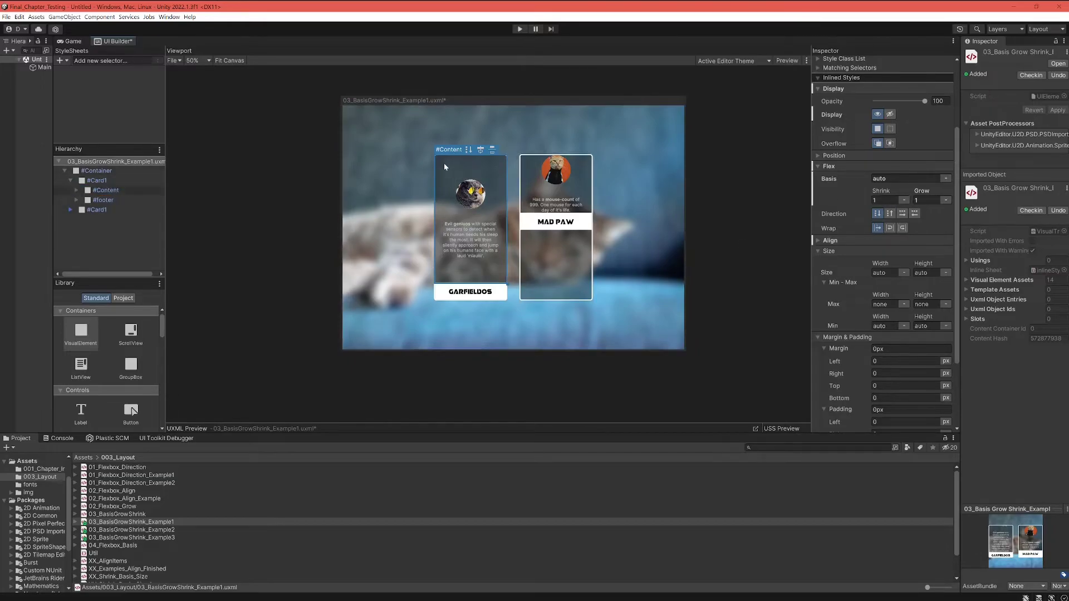
click(500, 268)
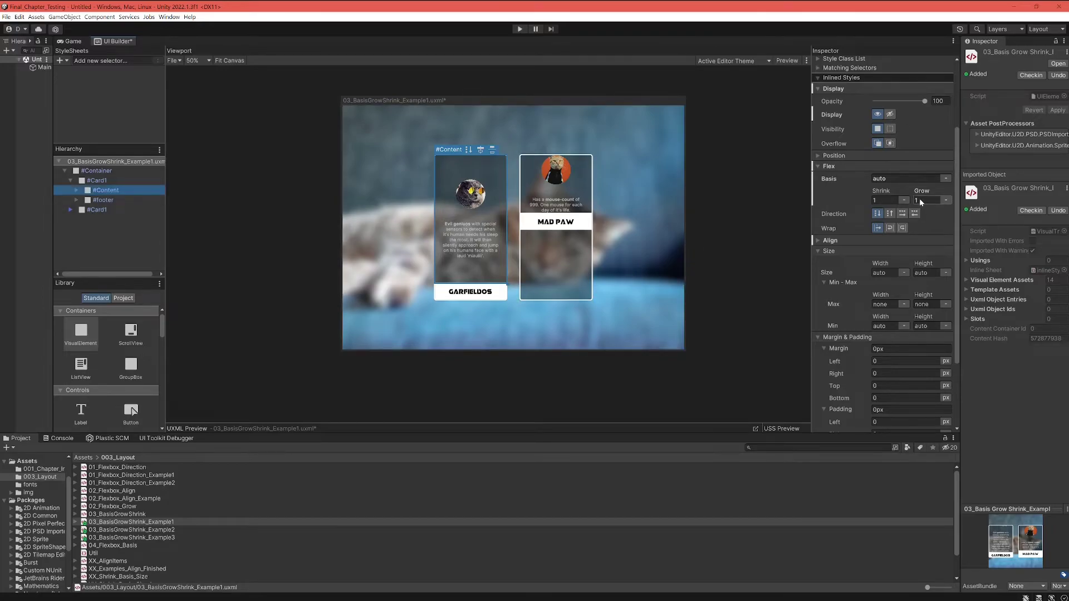
click(476, 164)
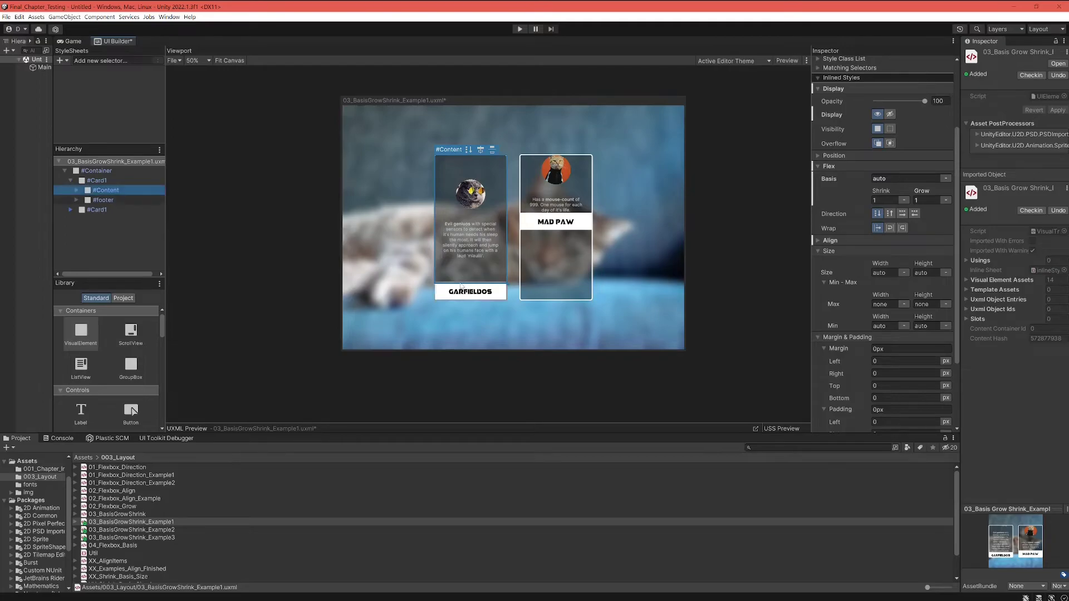
Set the flex Grow value of the second card's #Content element to 1.
click(443, 298)
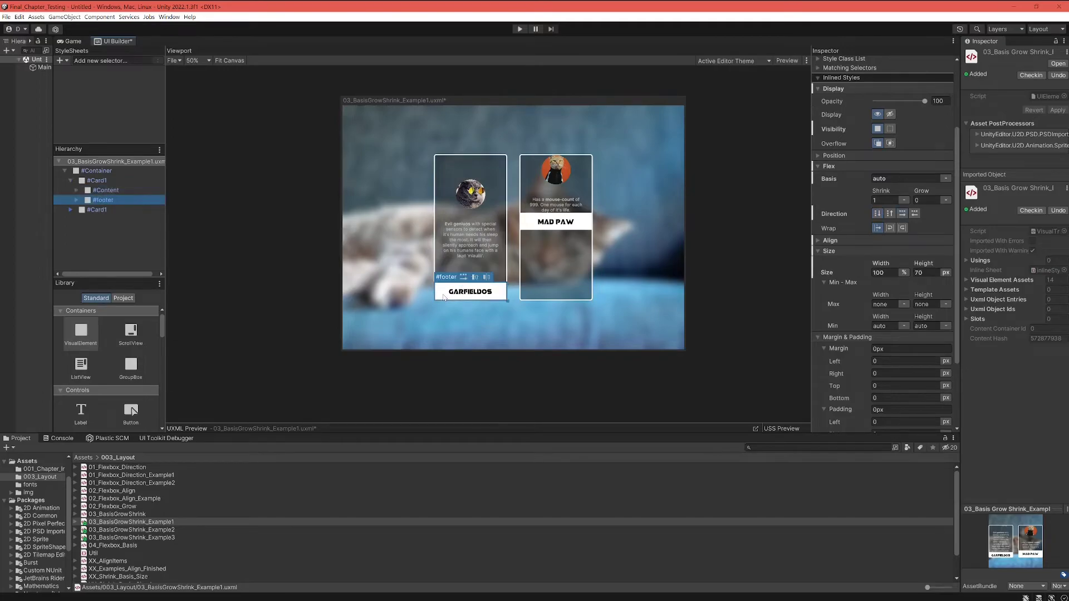
click(444, 298)
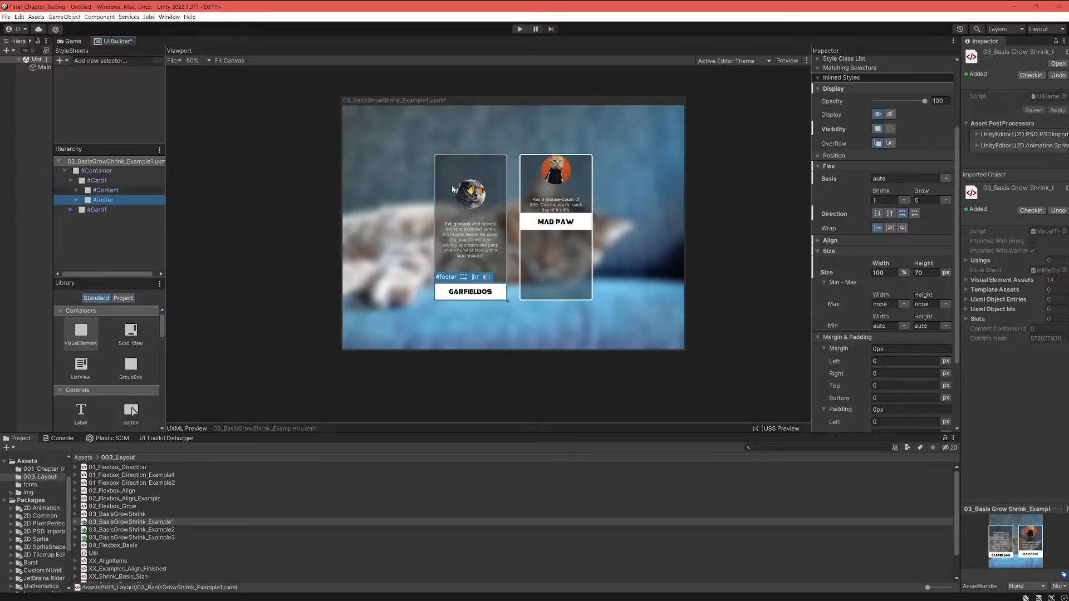
click(530, 190)
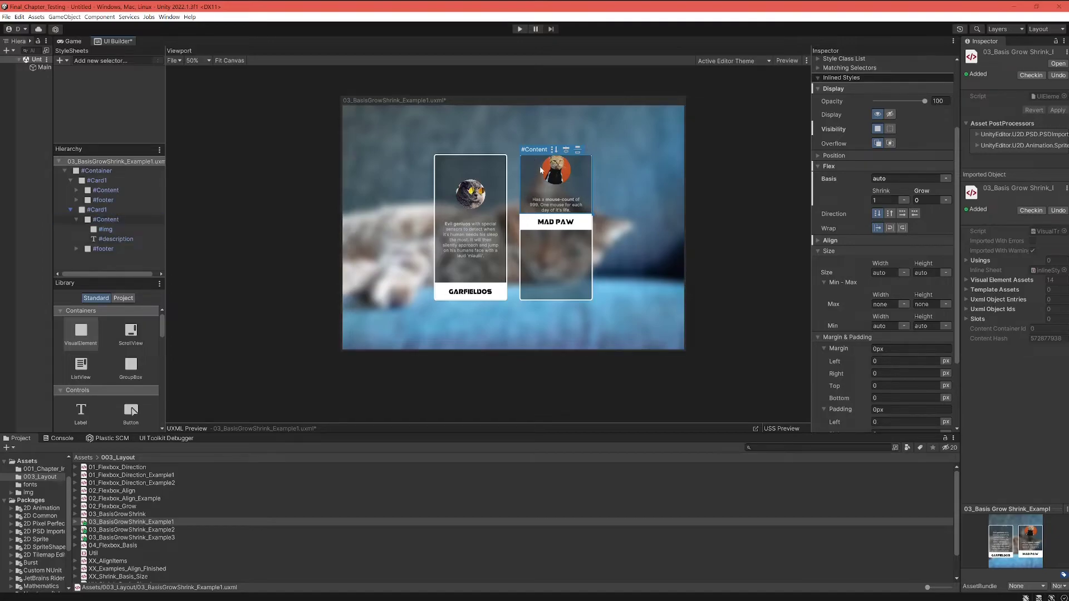
click(532, 158)
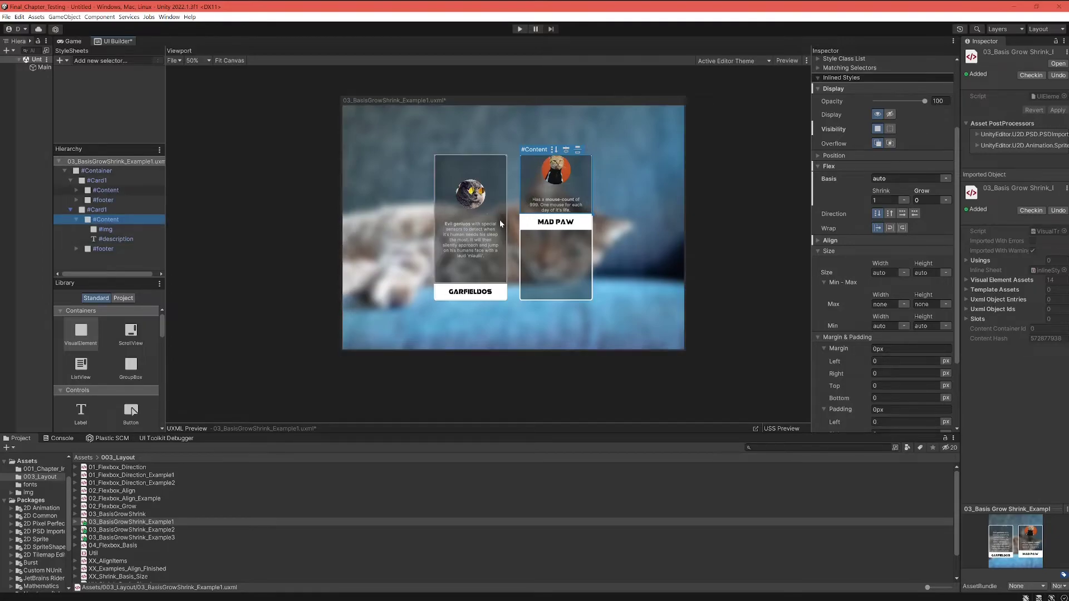
click(927, 200)
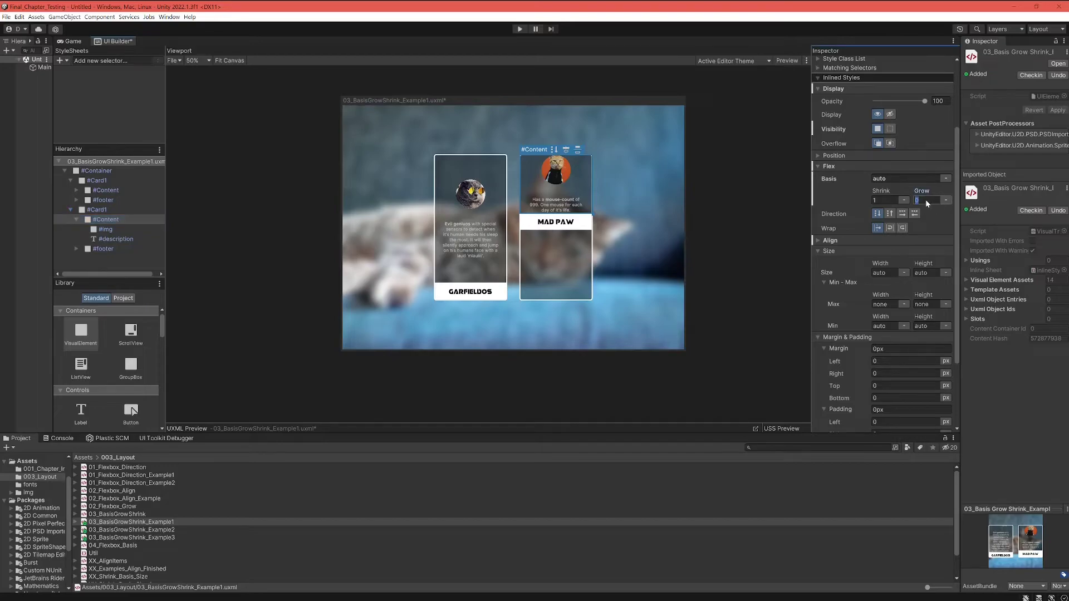
key(Return)
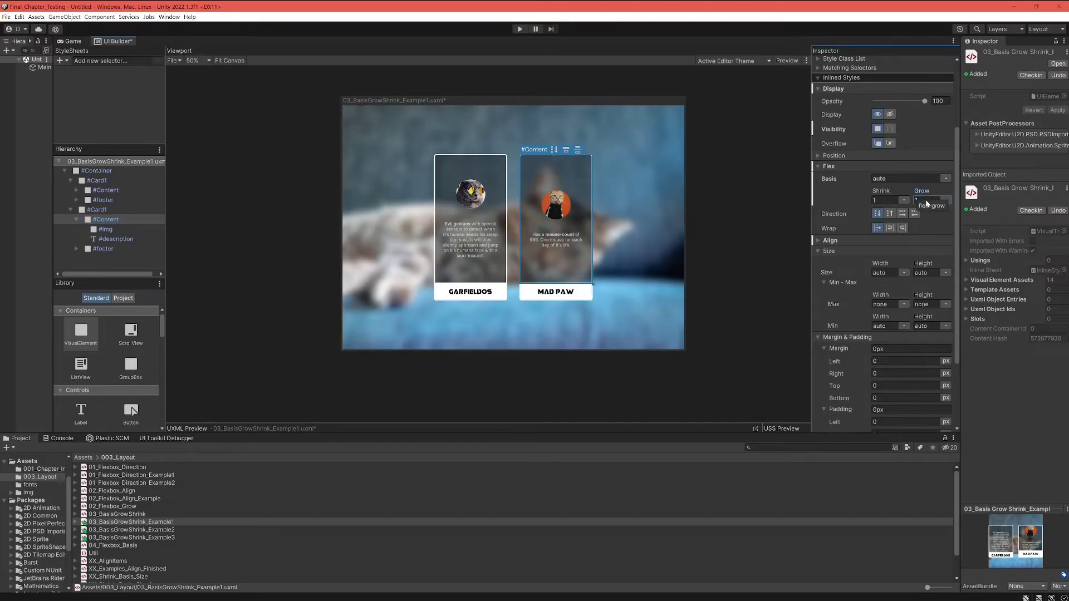
Examine the flex direction, Basis and size settings of the #Container and of both cards inside it.
click(527, 312)
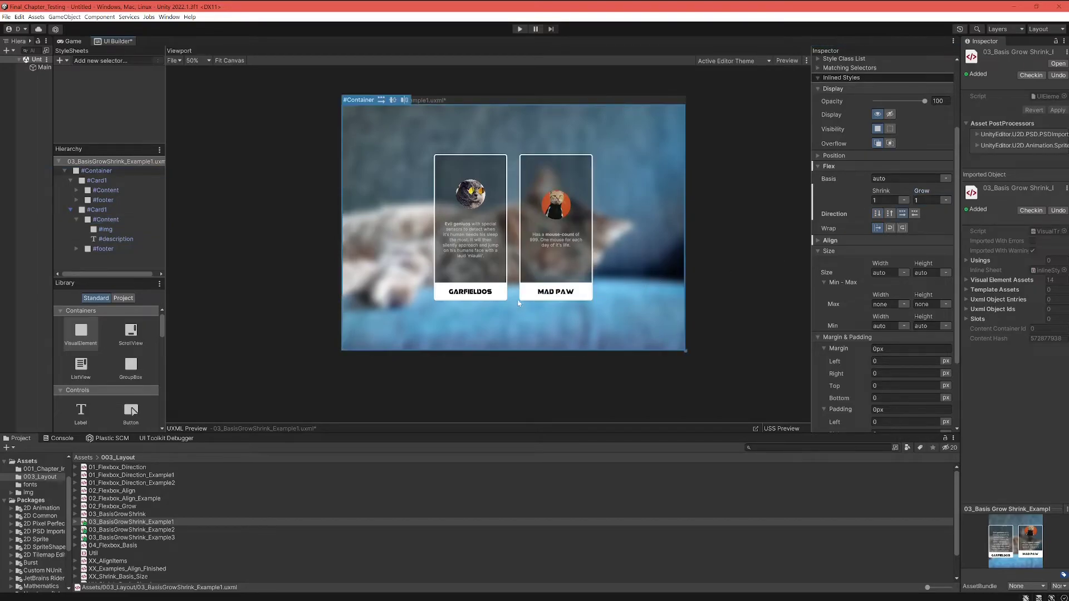
click(542, 318)
click(609, 308)
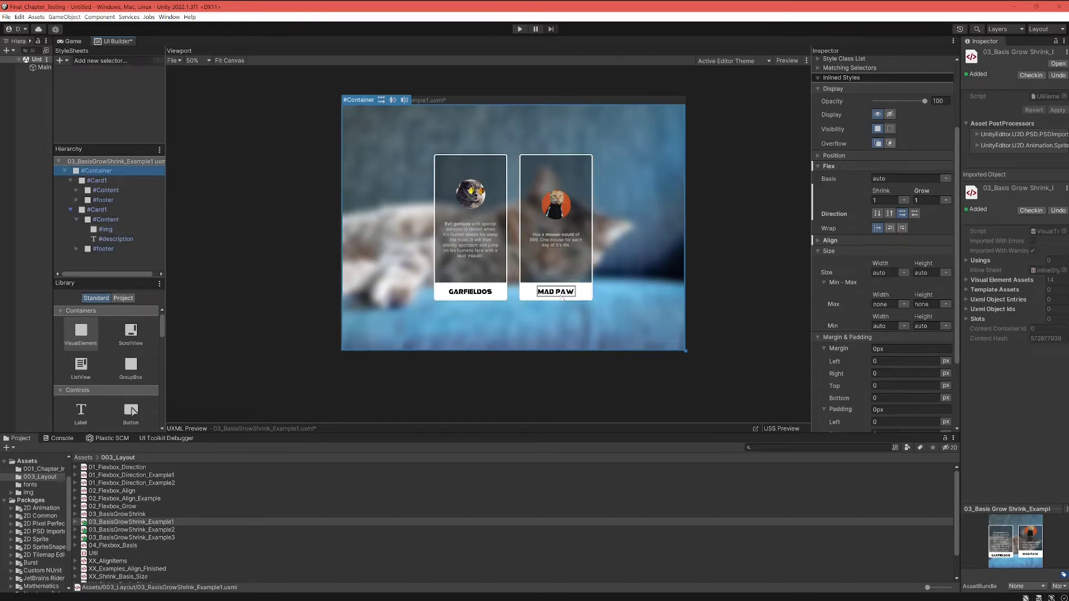
click(570, 168)
click(97, 209)
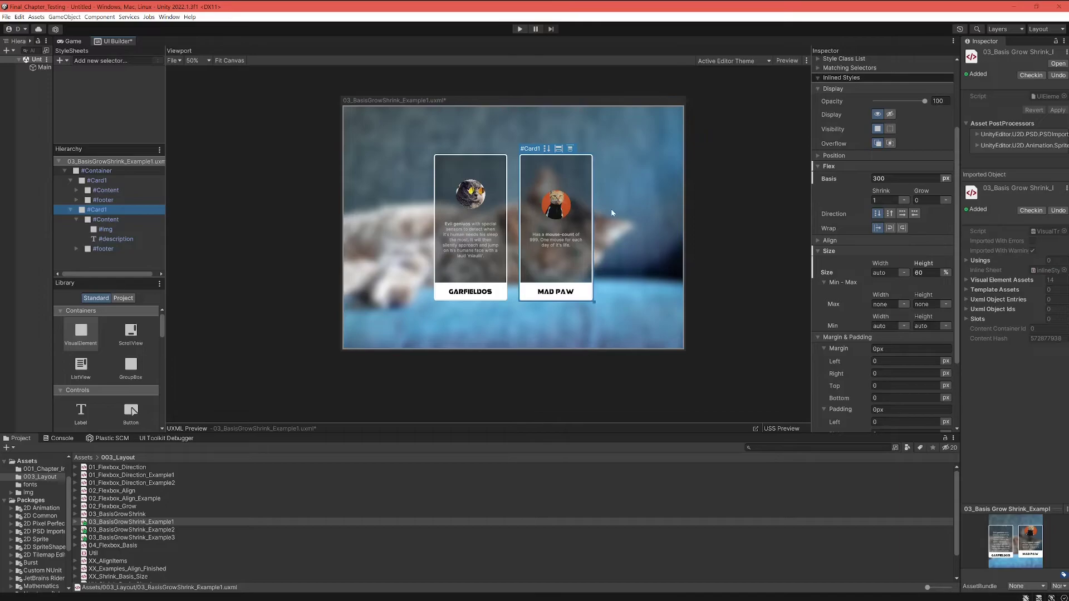
click(498, 177)
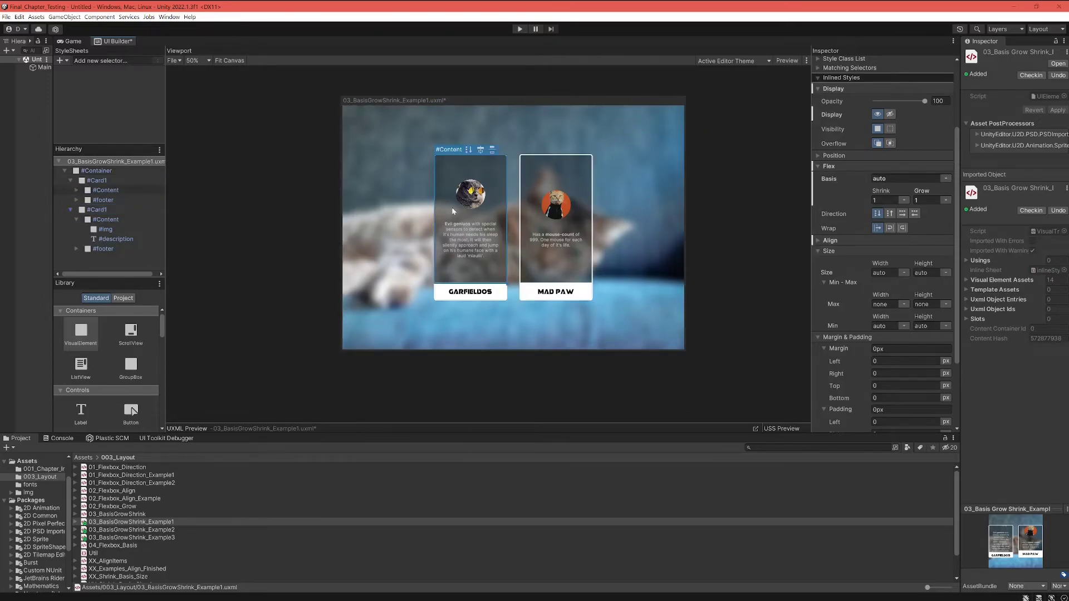
click(111, 184)
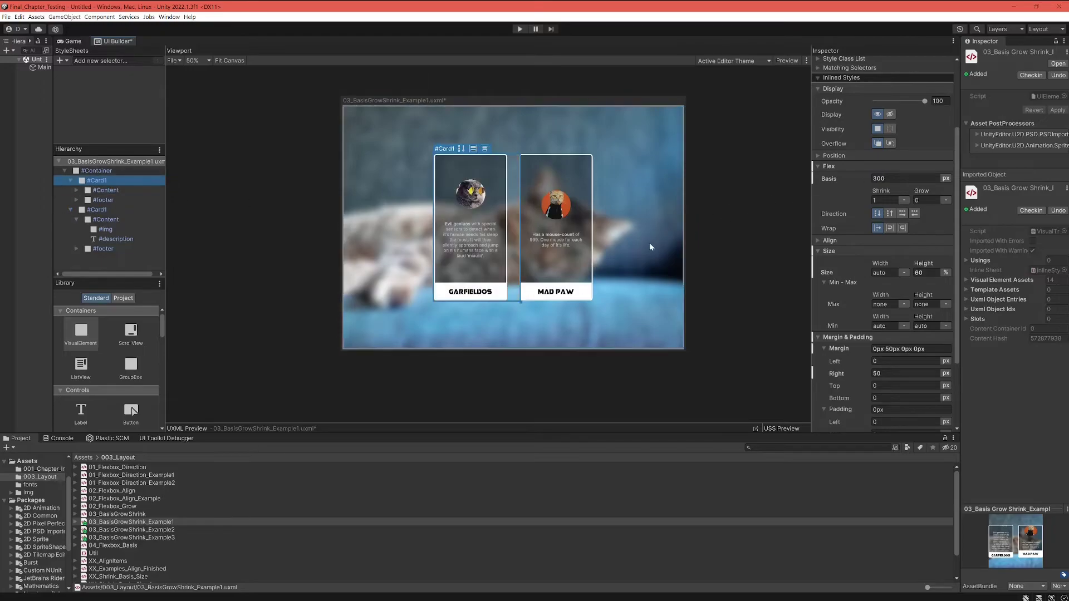
click(619, 272)
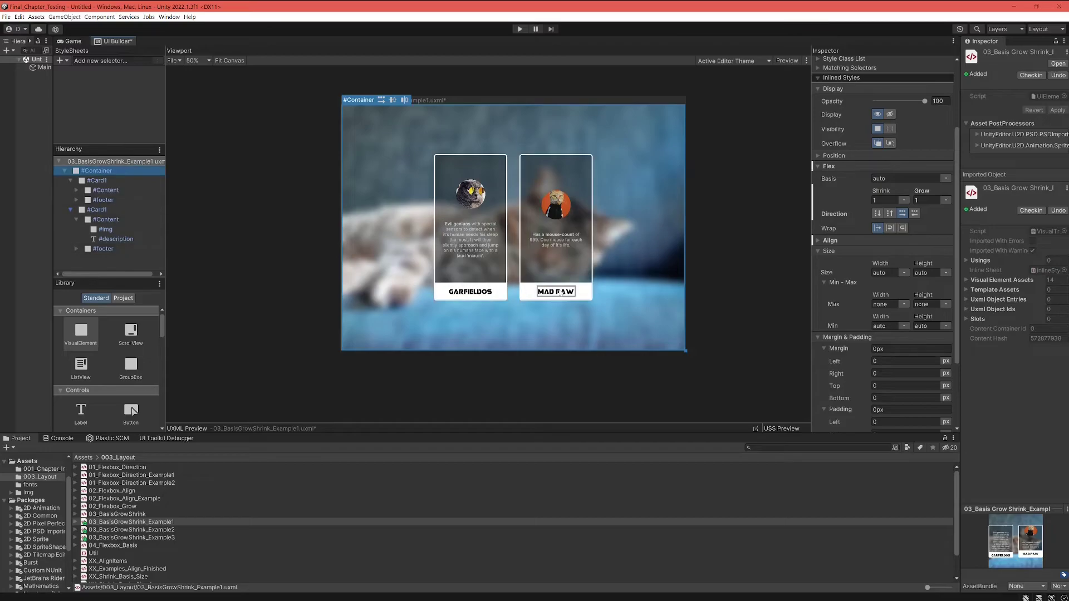
Compare the flex and size settings of both cards' #Content elements, and inspect those of the second card's #footer.
click(447, 185)
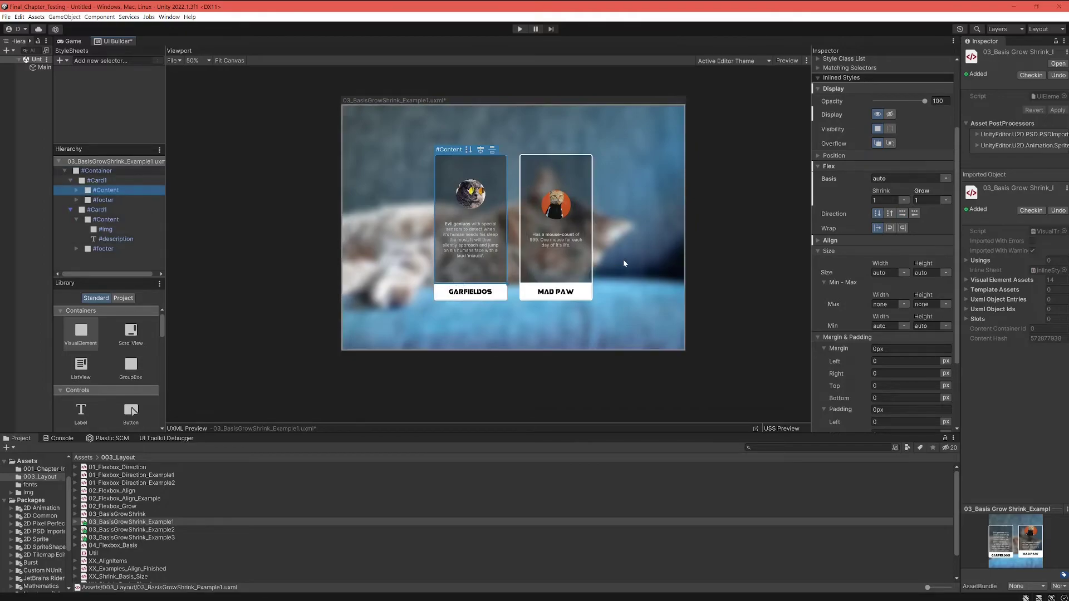
click(536, 177)
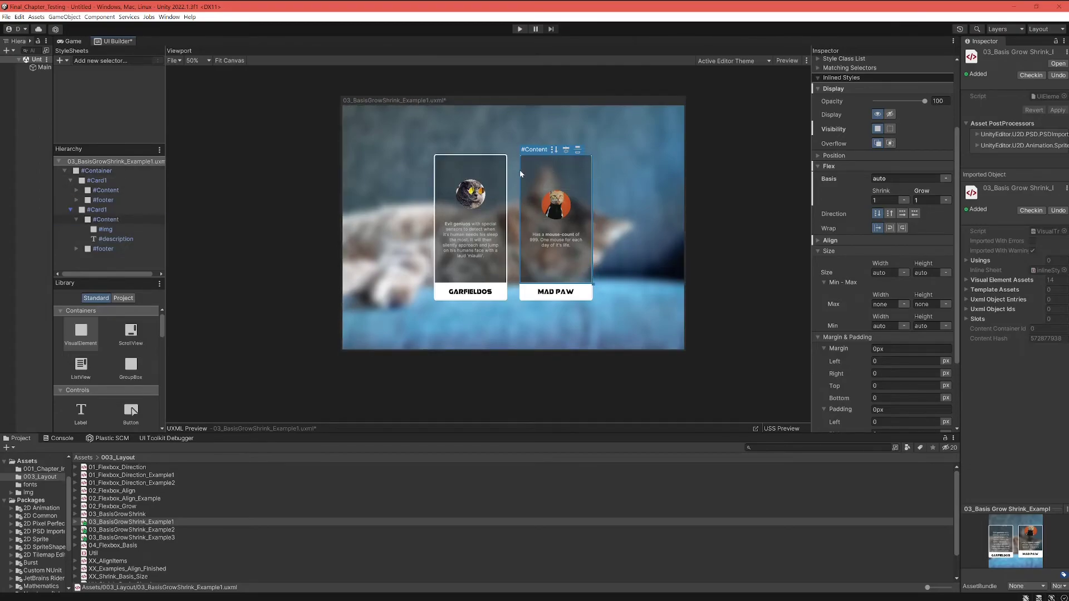
click(554, 250)
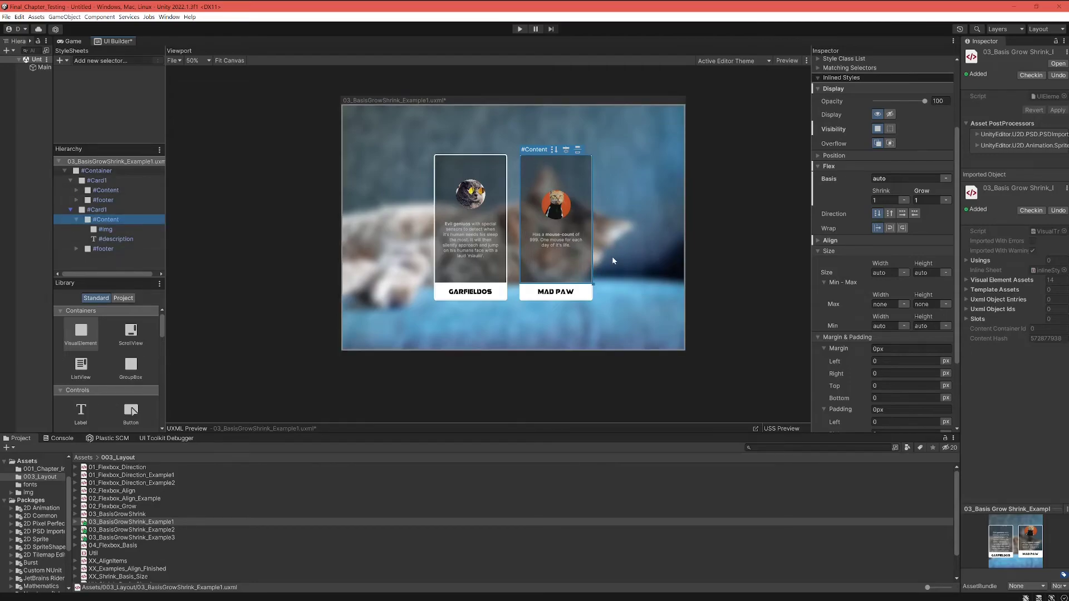
click(578, 177)
click(485, 176)
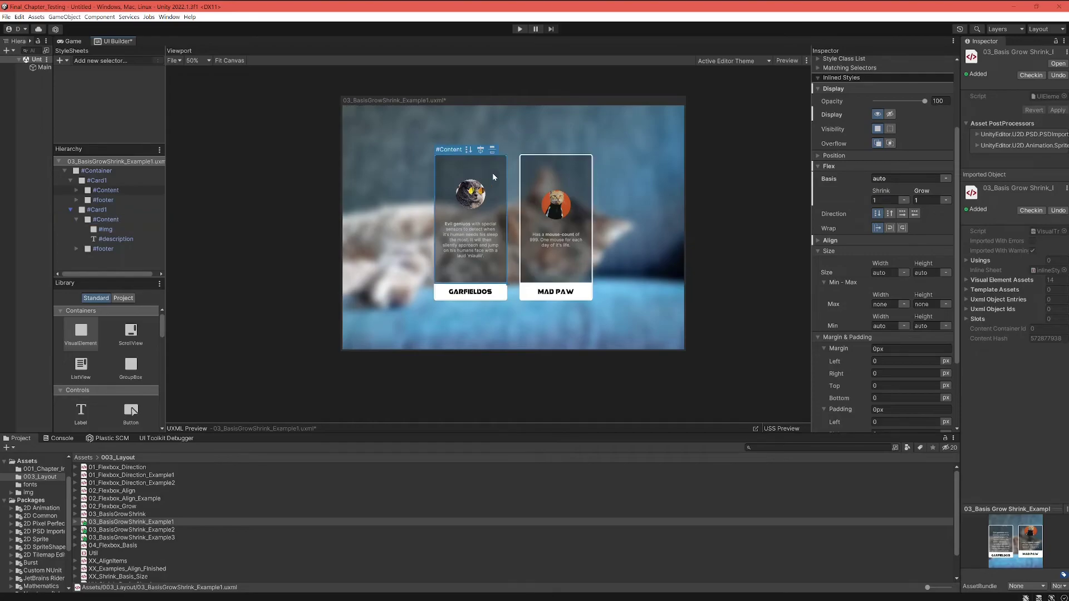
click(544, 176)
click(544, 184)
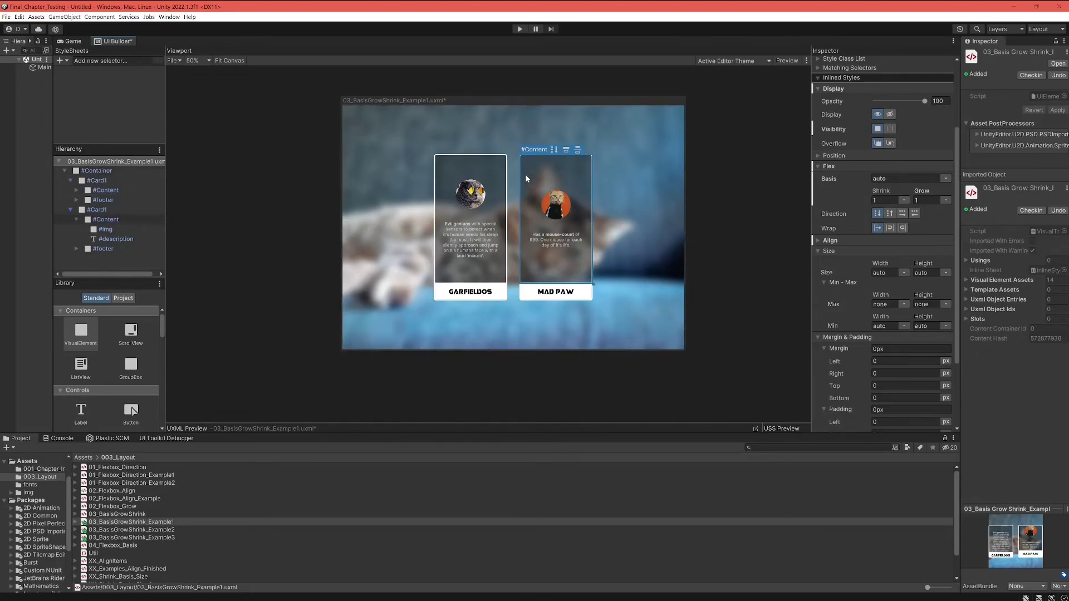
click(495, 174)
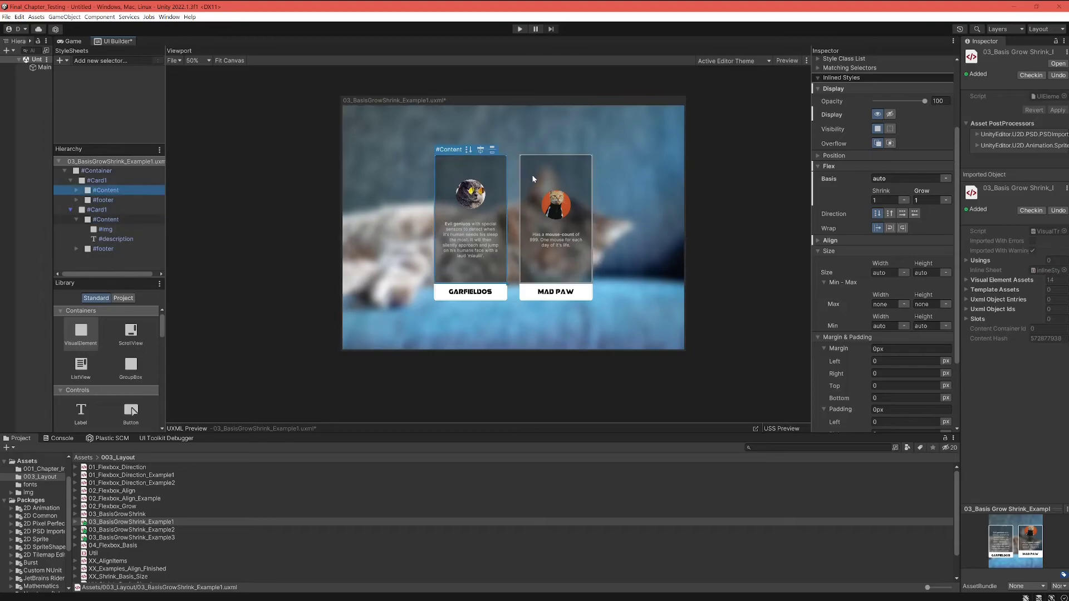
click(573, 174)
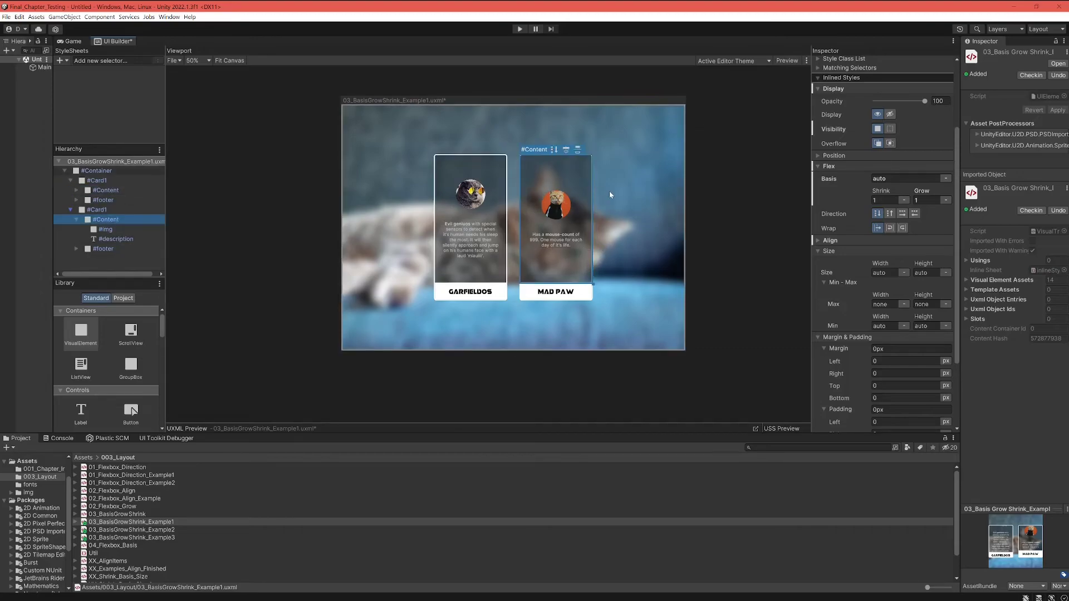
click(583, 295)
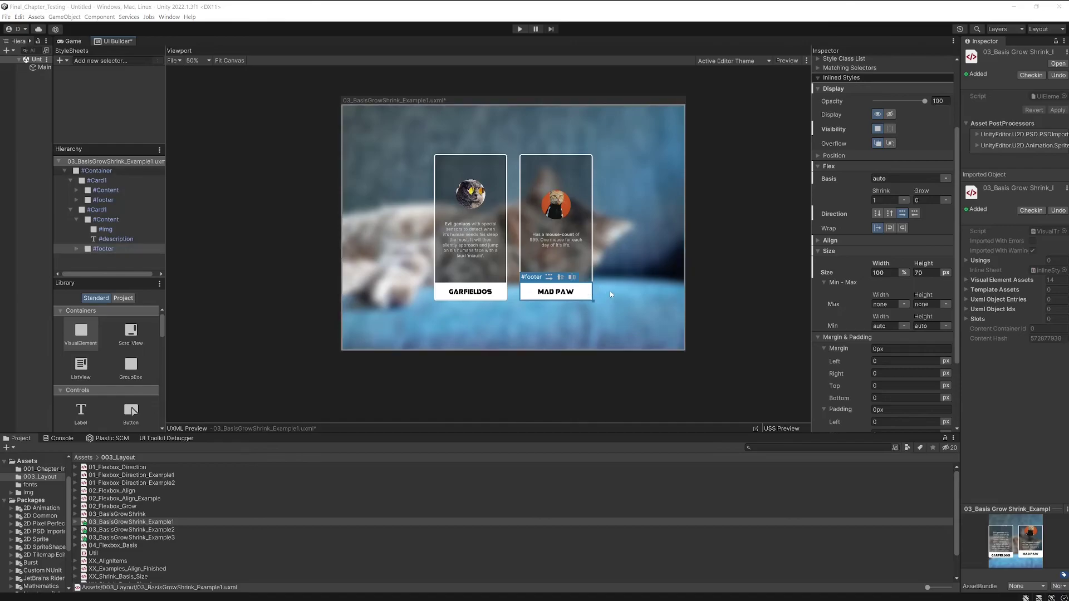
click(817, 336)
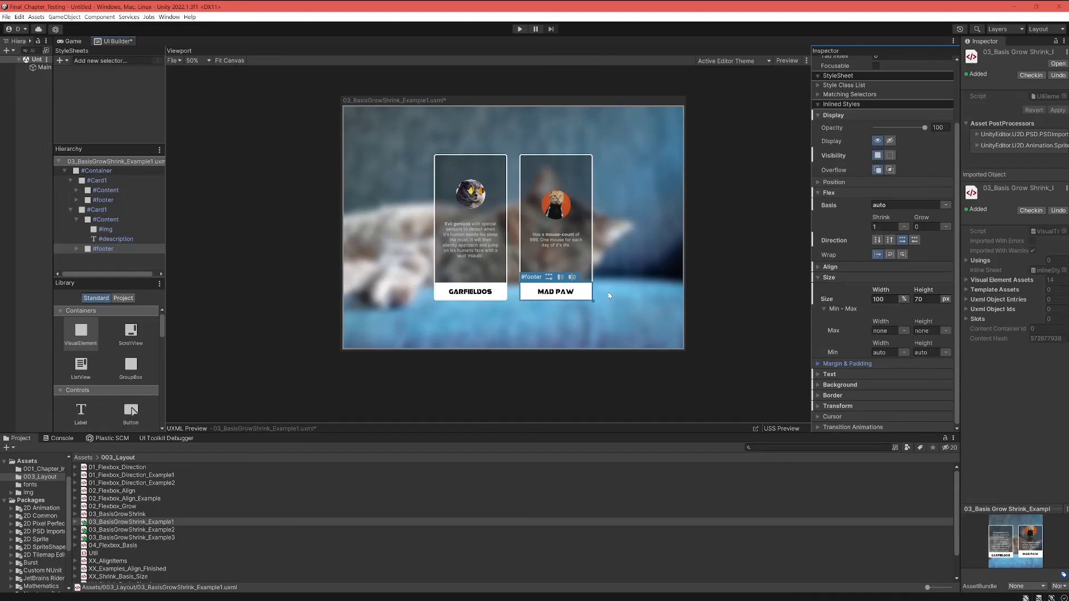